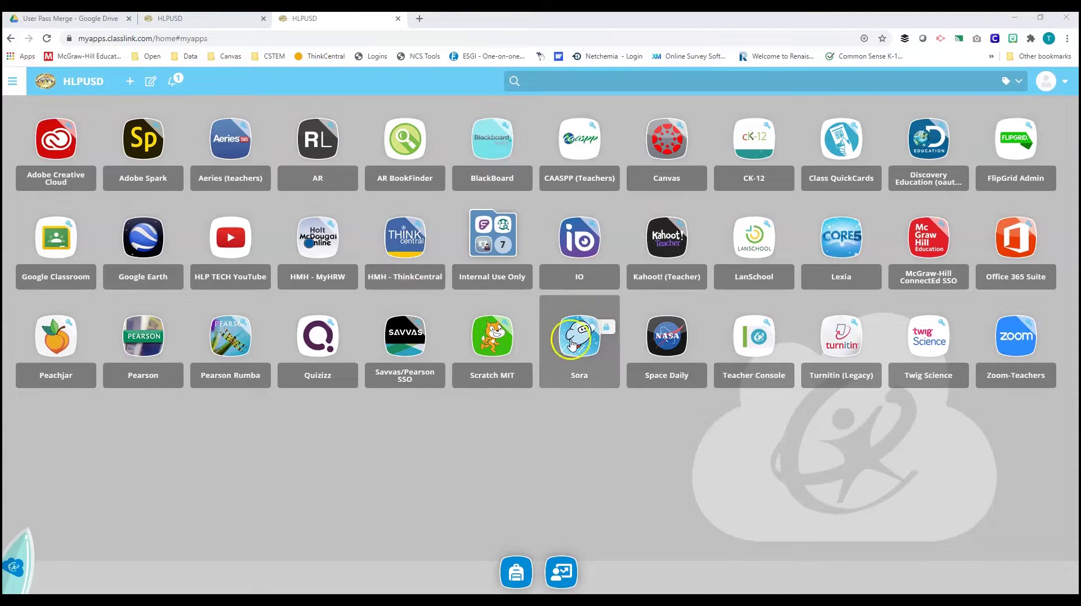
Open Teacher Toolbox from the Internal Use Only folder and log in with the saved user name and password.
{"action": "left_click", "coordinate": [503, 245]}
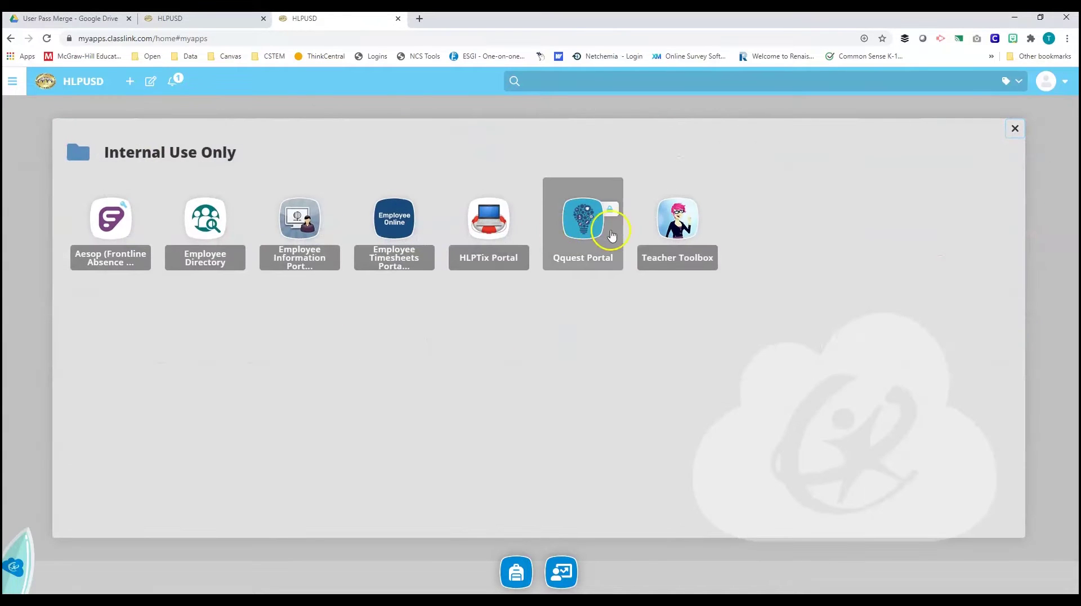
{"action": "left_click", "coordinate": [672, 226]}
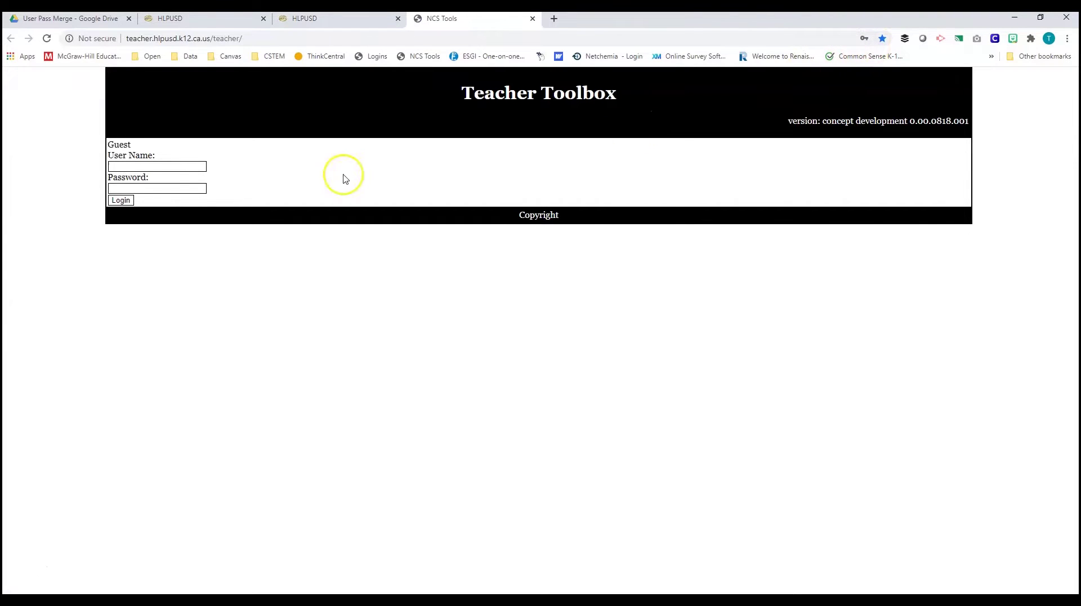
{"action": "left_click", "coordinate": [188, 166]}
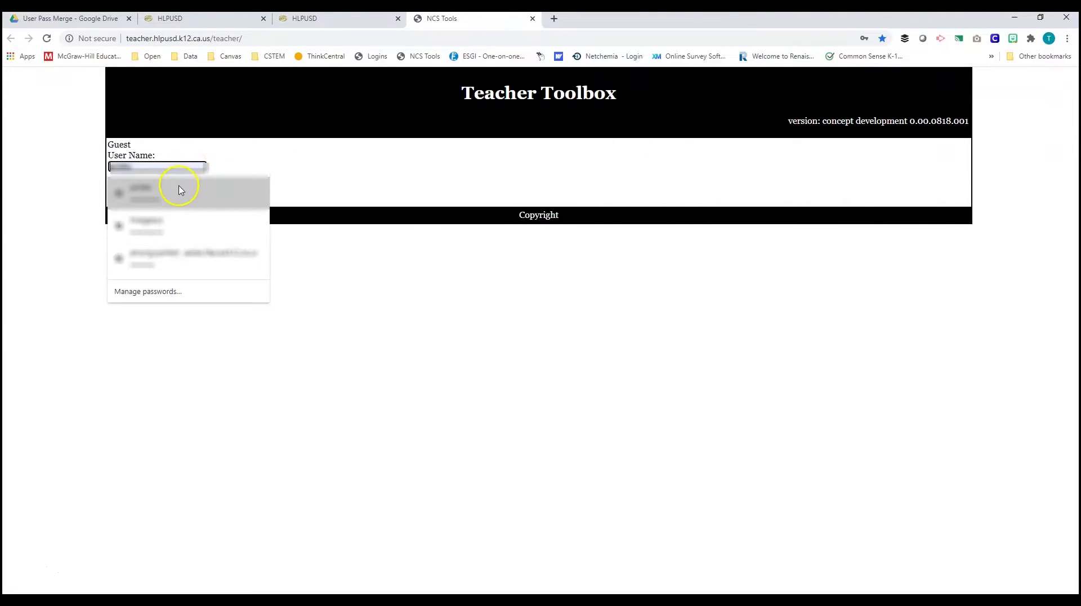
{"action": "left_click", "coordinate": [175, 187]}
{"action": "left_click", "coordinate": [127, 201]}
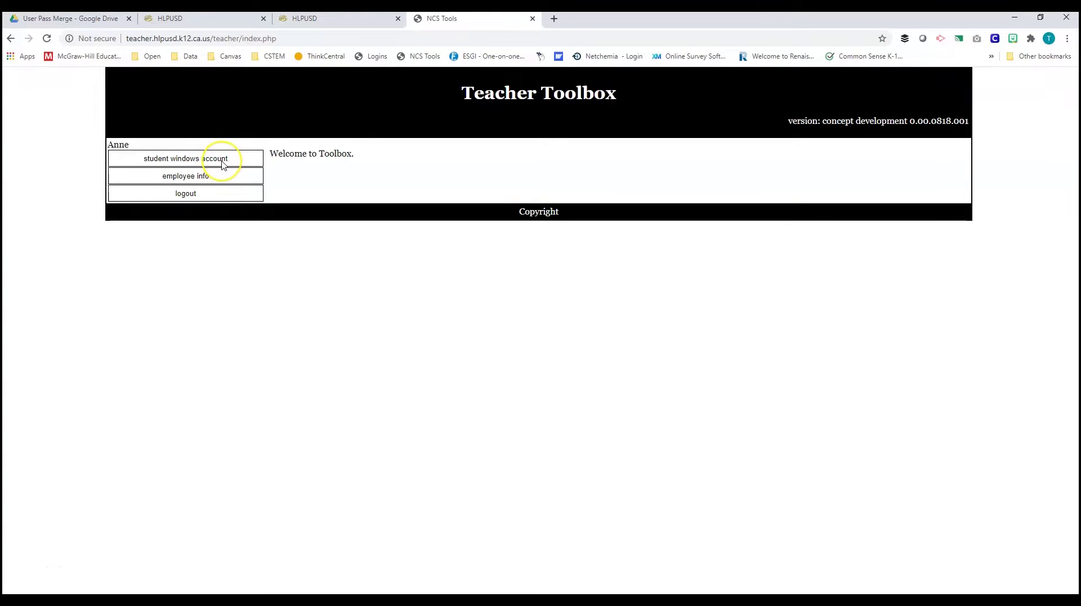
Open the student windows account list, view the students of one class, and return to the search listing.
{"action": "left_click", "coordinate": [222, 162]}
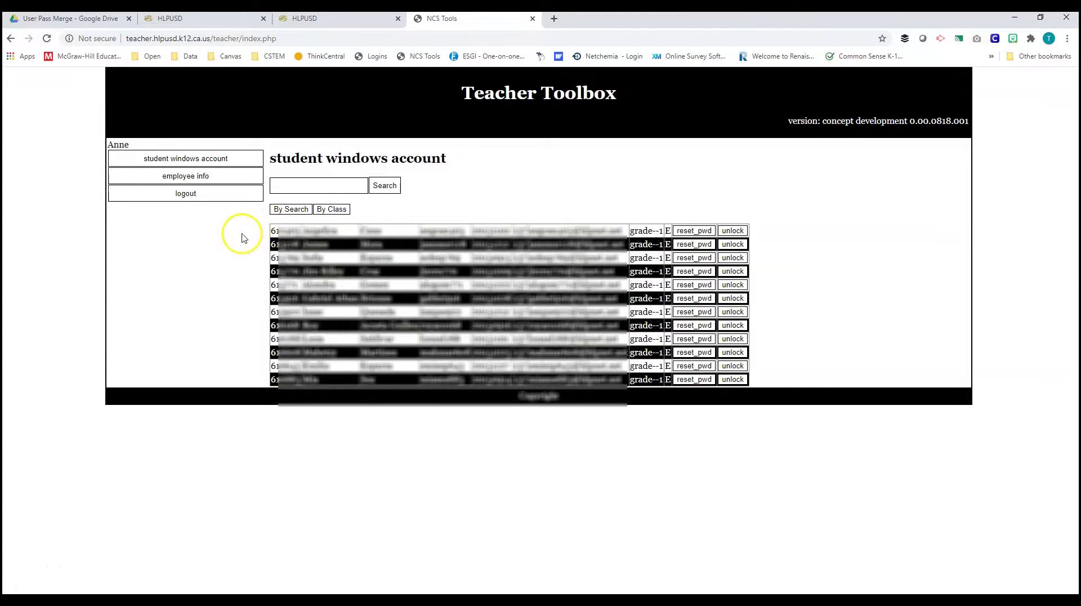
{"action": "left_click", "coordinate": [334, 210]}
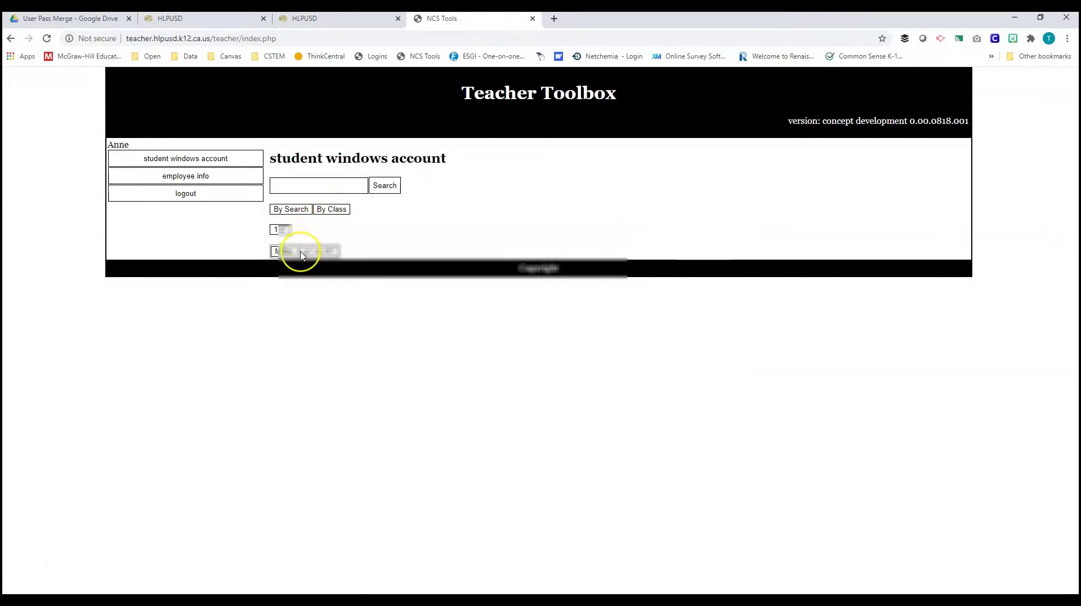
{"action": "left_click", "coordinate": [301, 252]}
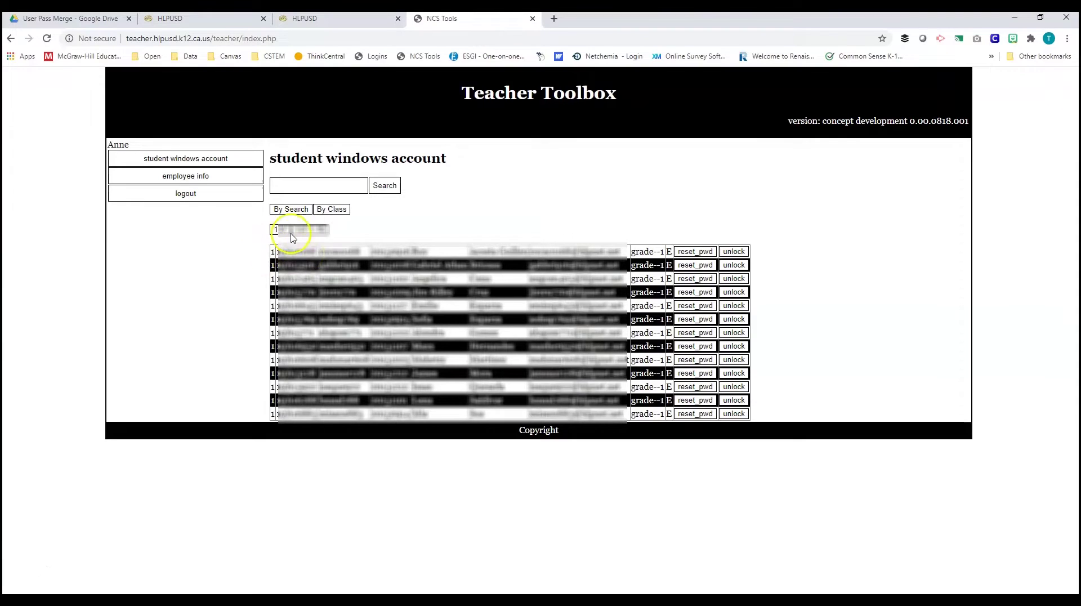
{"action": "left_click", "coordinate": [290, 209]}
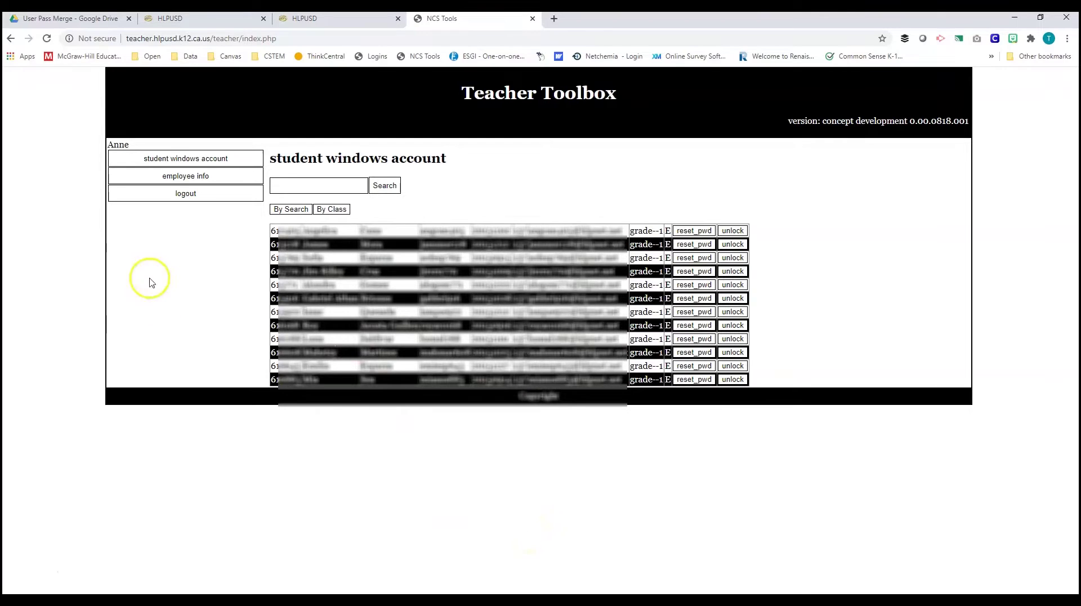
Download the Username Password Excel and Word files from the User Pass Merge folder in Google Drive.
{"action": "left_click", "coordinate": [63, 21]}
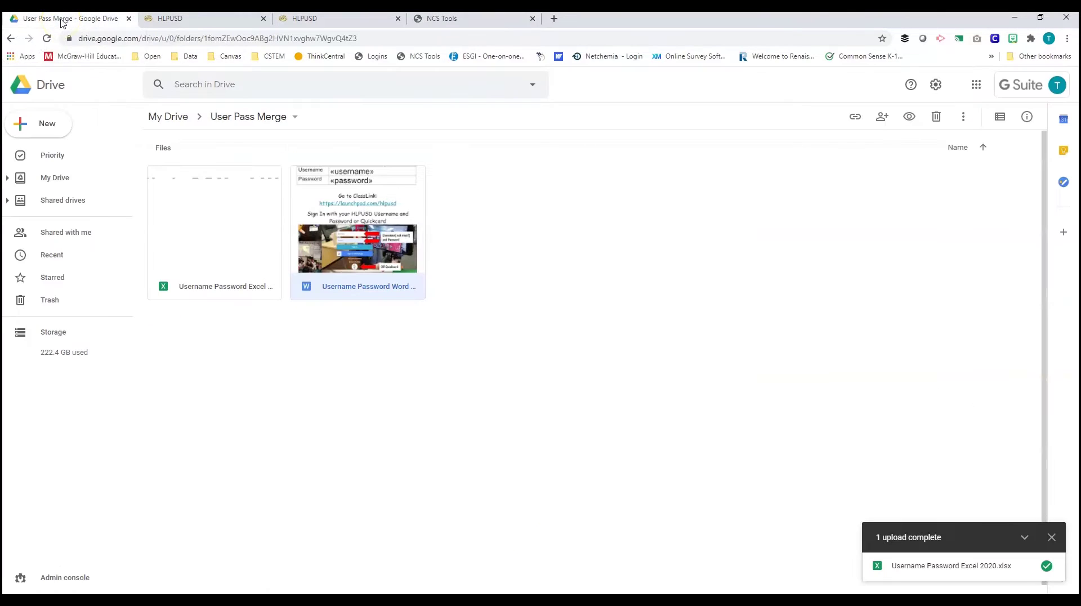
{"action": "right_click", "coordinate": [231, 259]}
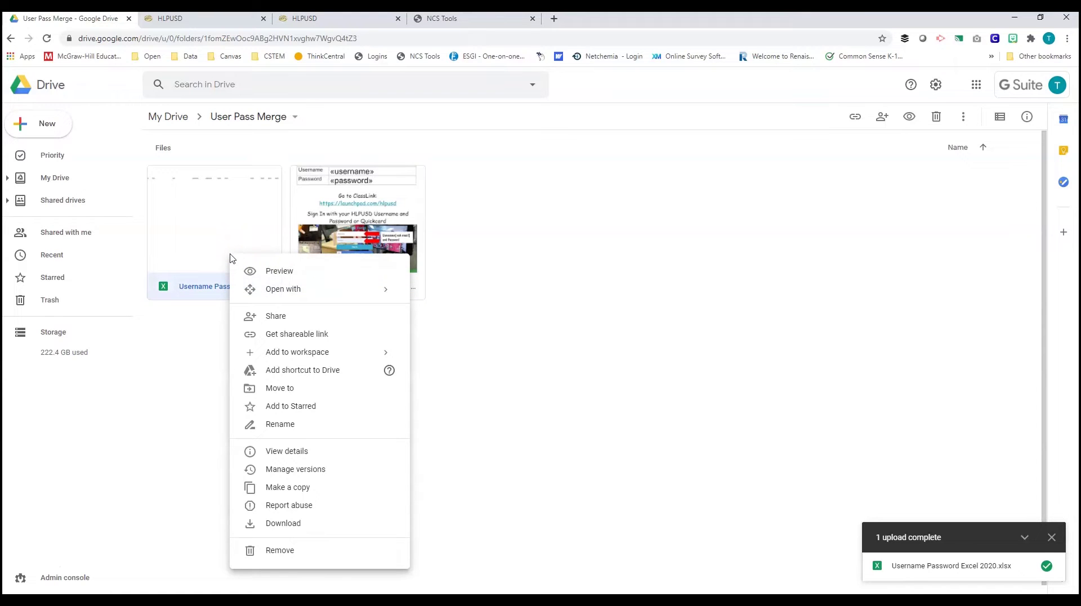
{"action": "left_click", "coordinate": [297, 524]}
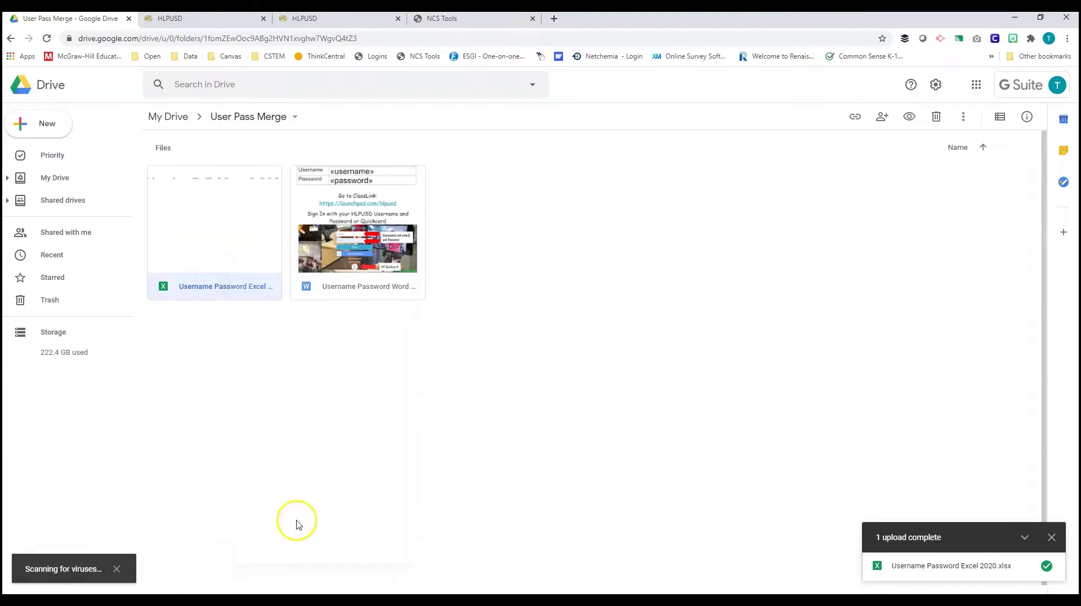
{"action": "right_click", "coordinate": [350, 258]}
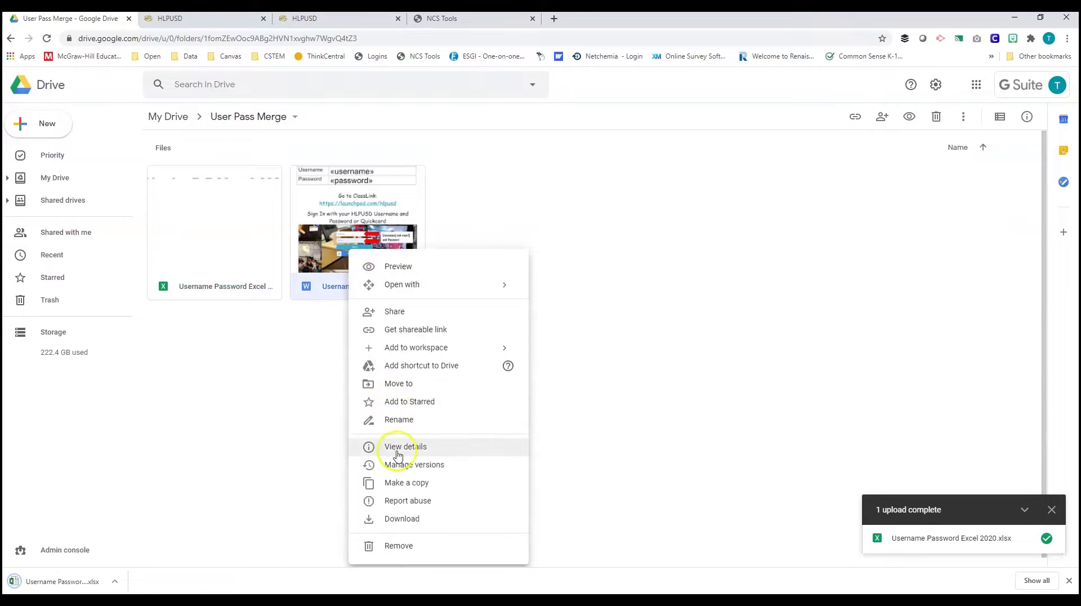
{"action": "left_click", "coordinate": [411, 518]}
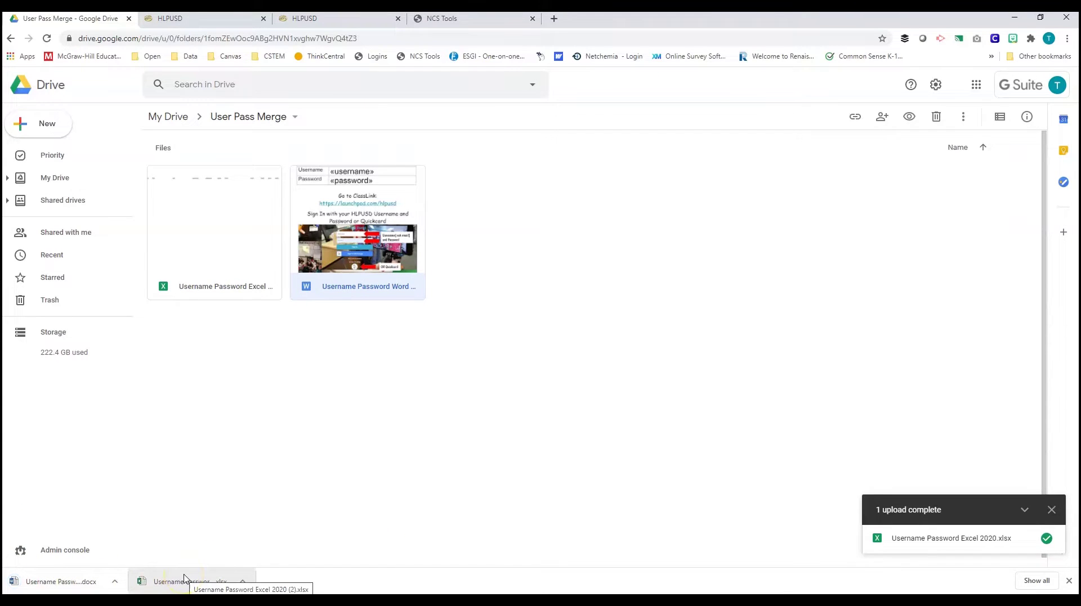
Open the downloaded Username Password workbook and Word document, and enable editing in both.
{"action": "left_click", "coordinate": [184, 582]}
{"action": "left_click", "coordinate": [105, 583]}
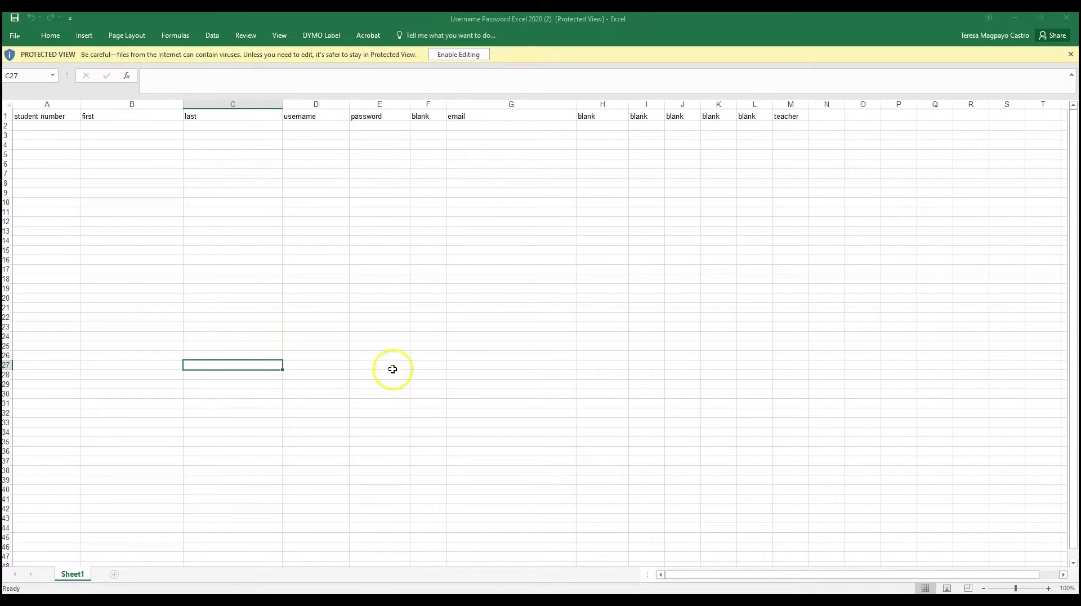
{"action": "left_click", "coordinate": [449, 55]}
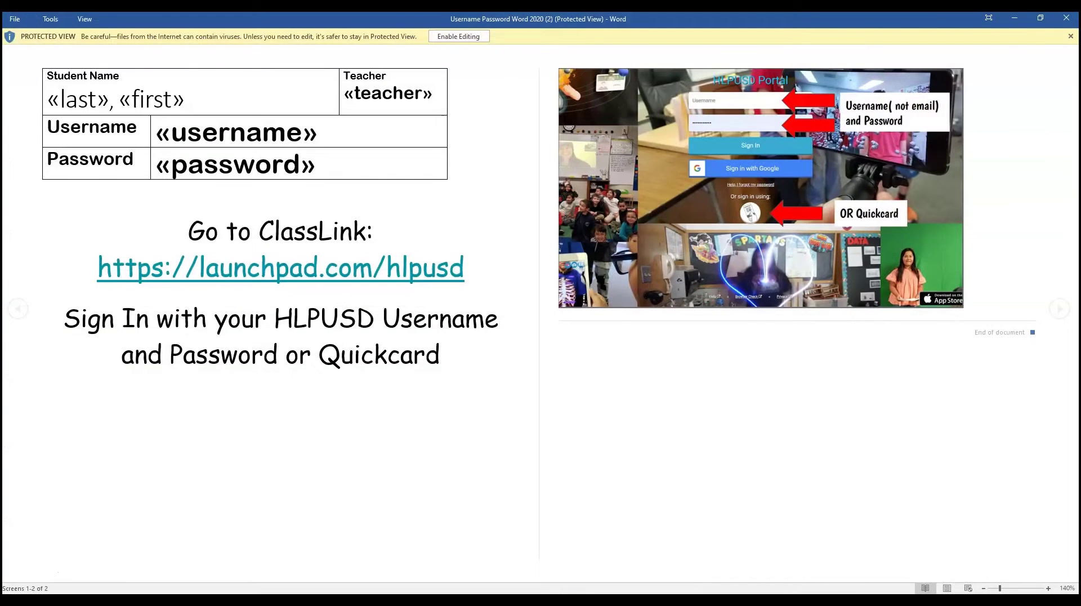
{"action": "left_click", "coordinate": [459, 37]}
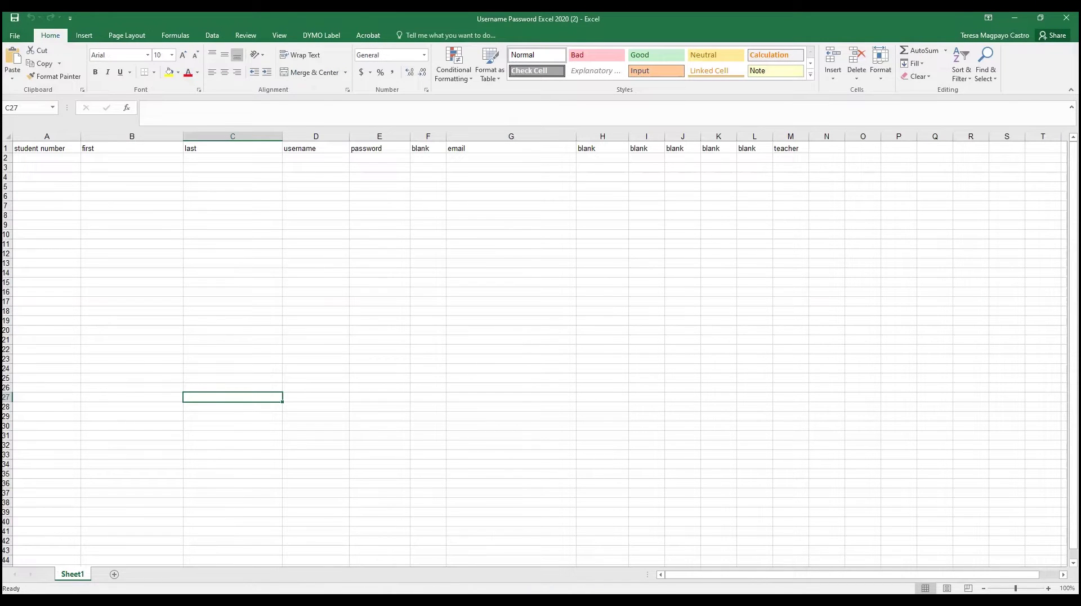
{"action": "left_click", "coordinate": [592, 555]}
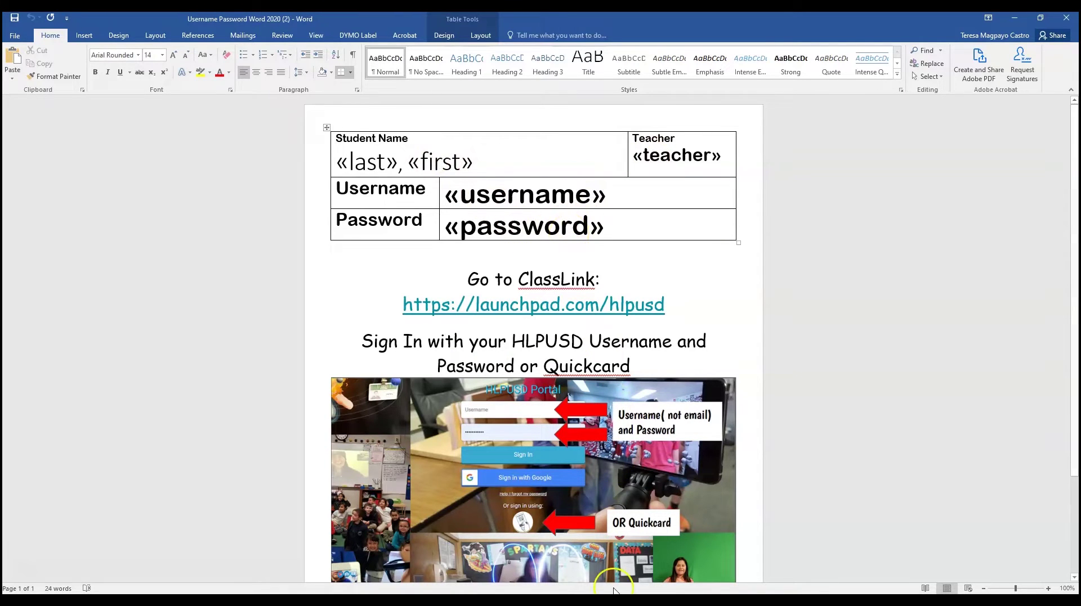
{"action": "key", "text": "alt+Tab"}
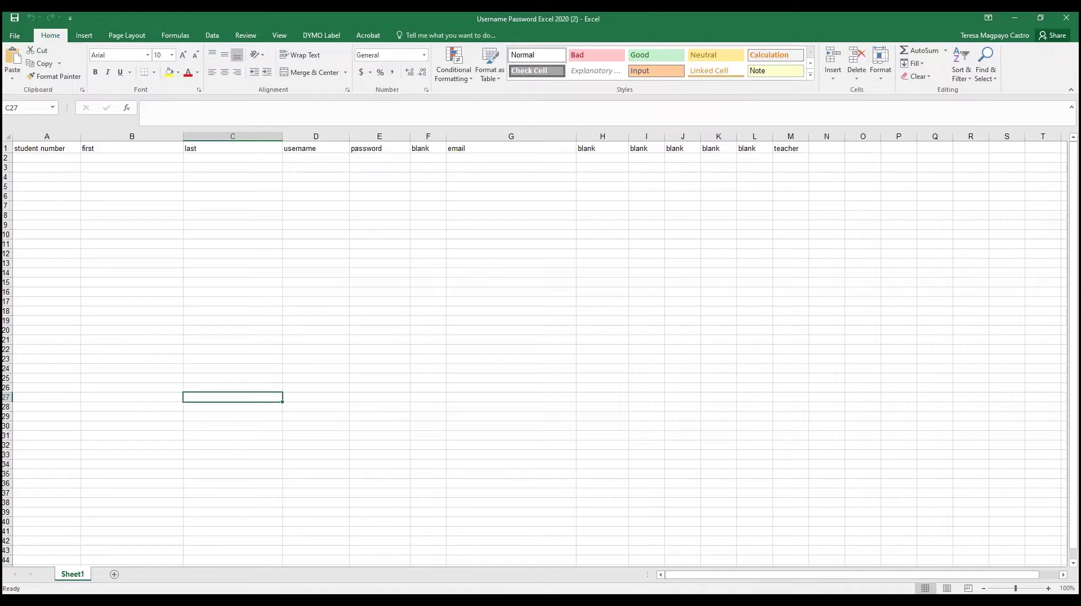
Copy all student account rows from Teacher Toolbox in Chrome into the Excel workbook, starting at cell A2.
{"action": "mouse_move", "coordinate": [509, 601]}
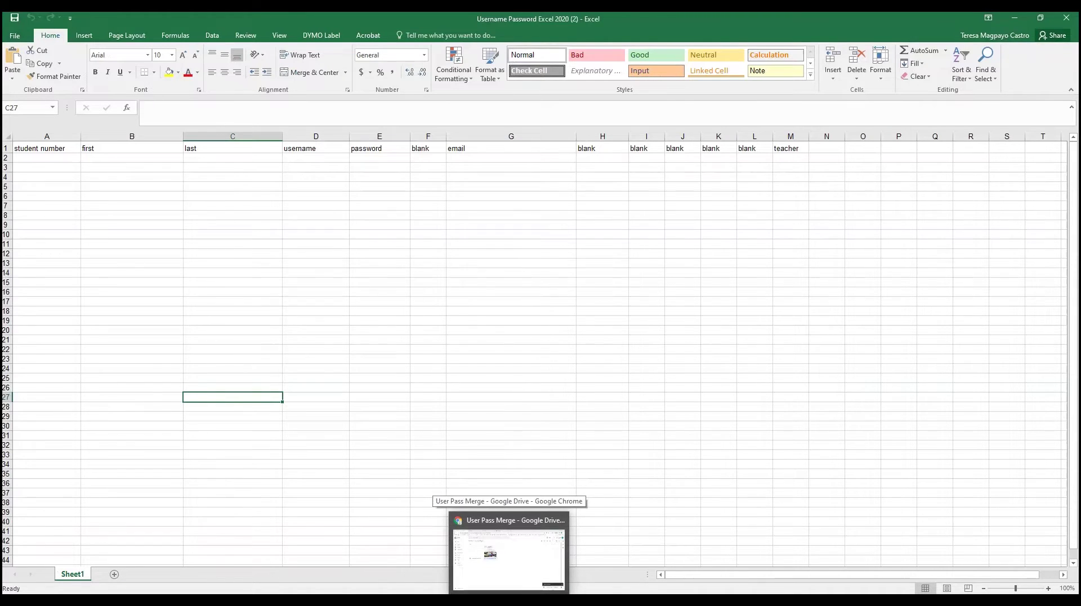
{"action": "left_click", "coordinate": [509, 555]}
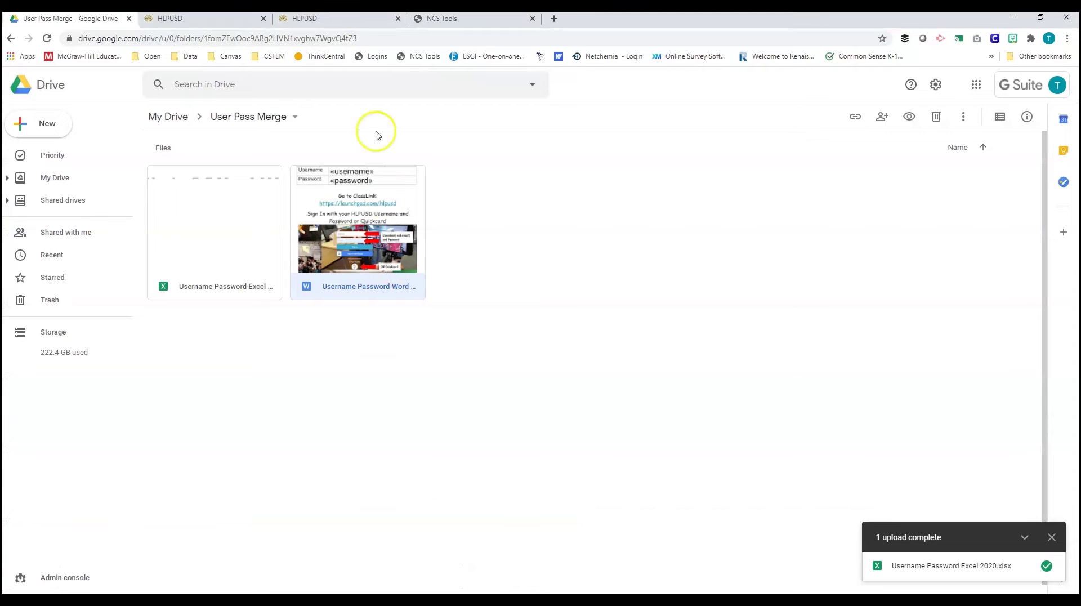
{"action": "left_click", "coordinate": [445, 22]}
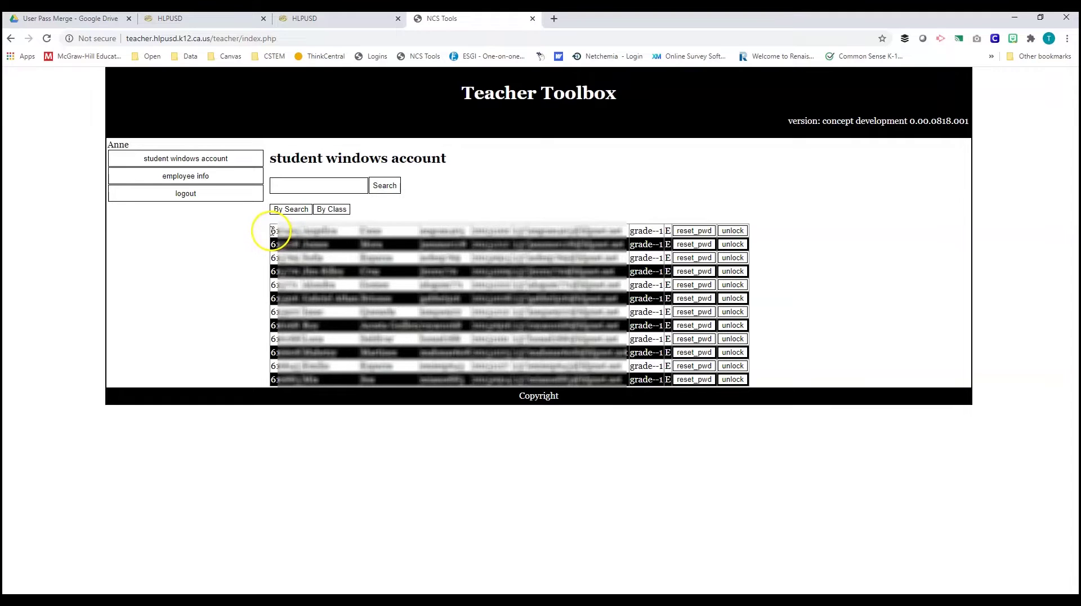
{"action": "left_click_drag", "start_coordinate": [273, 234], "coordinate": [670, 382]}
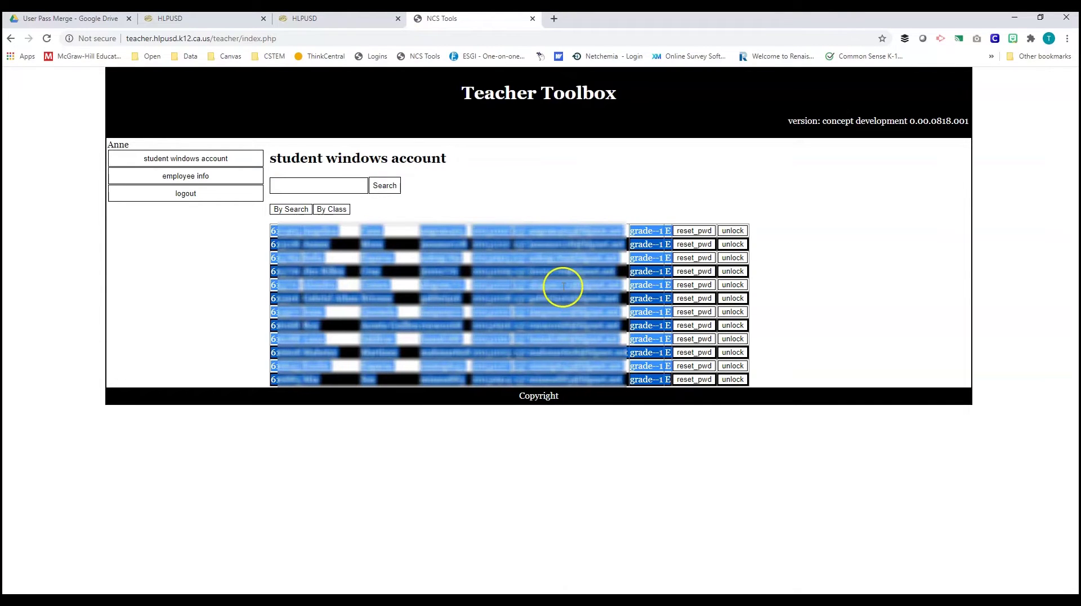
{"action": "left_click", "coordinate": [556, 585]}
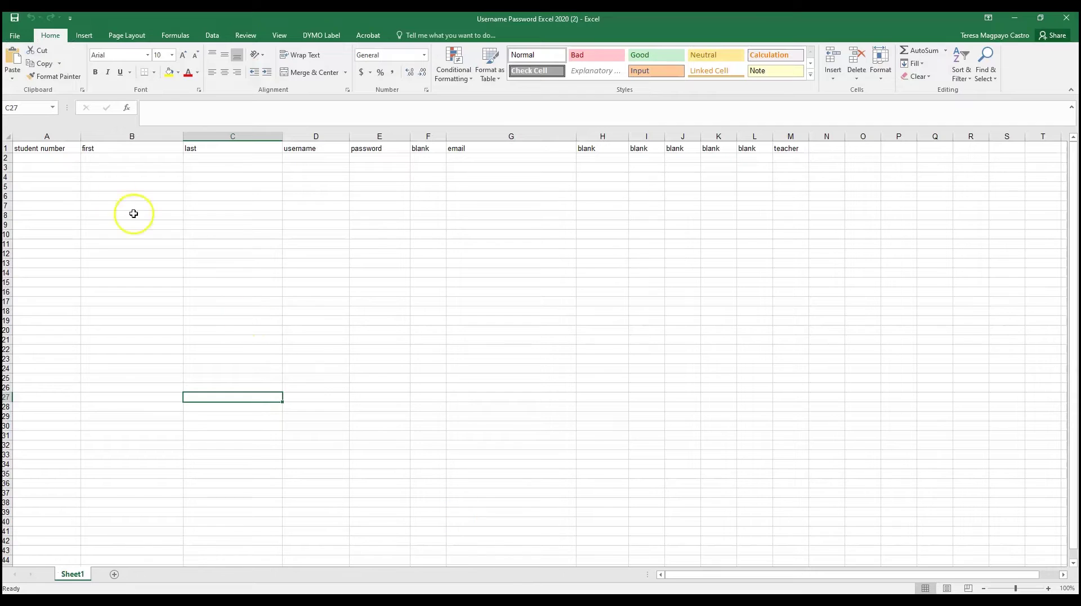
{"action": "left_click", "coordinate": [42, 159]}
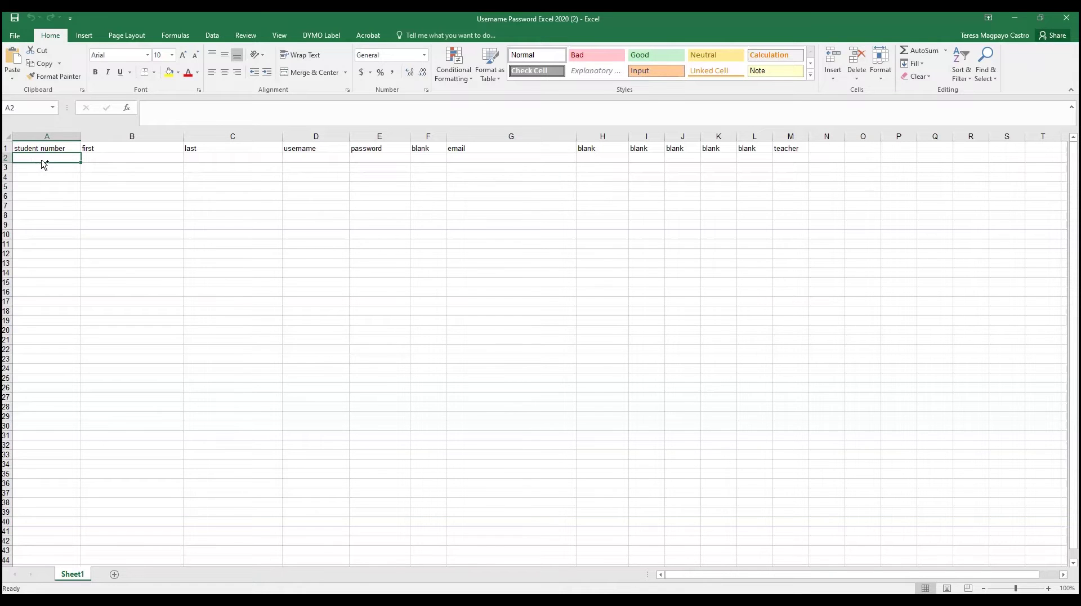
{"action": "key", "text": "ctrl+v"}
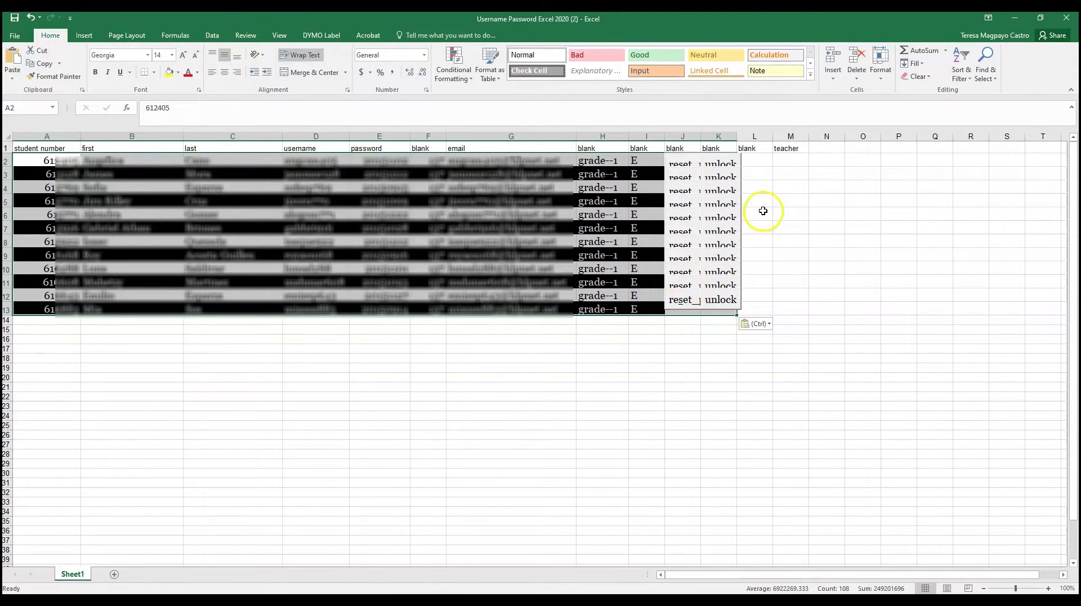
Enter the teacher's last name in M2, fill it down to M13, and save the workbook.
{"action": "left_click", "coordinate": [788, 161]}
{"action": "type", "text": "M"}
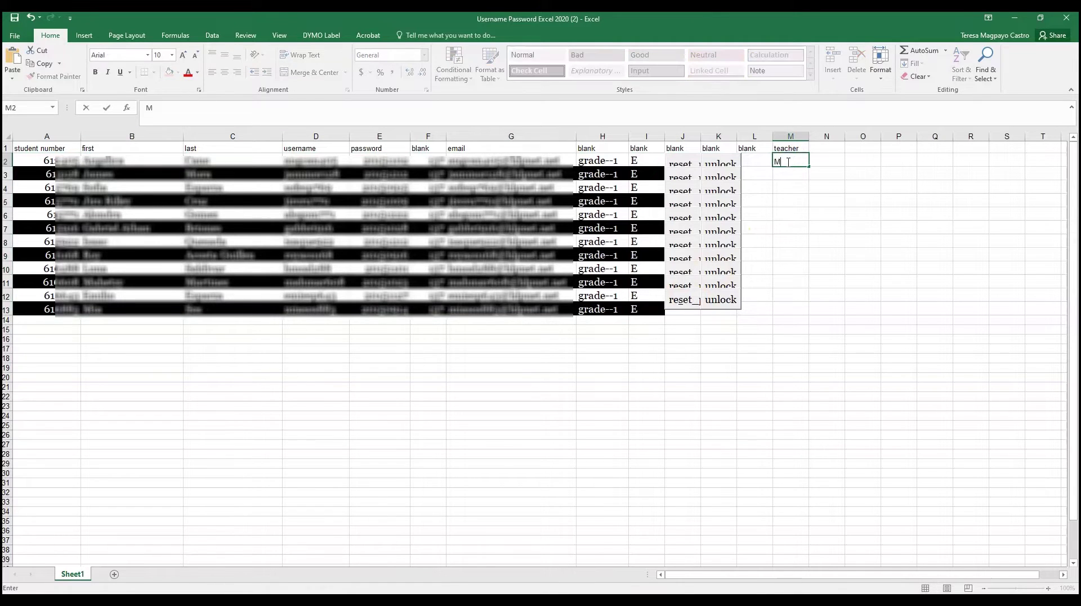
{"action": "type", "text": "iller"}
{"action": "left_click", "coordinate": [827, 160]}
{"action": "left_click", "coordinate": [800, 162]}
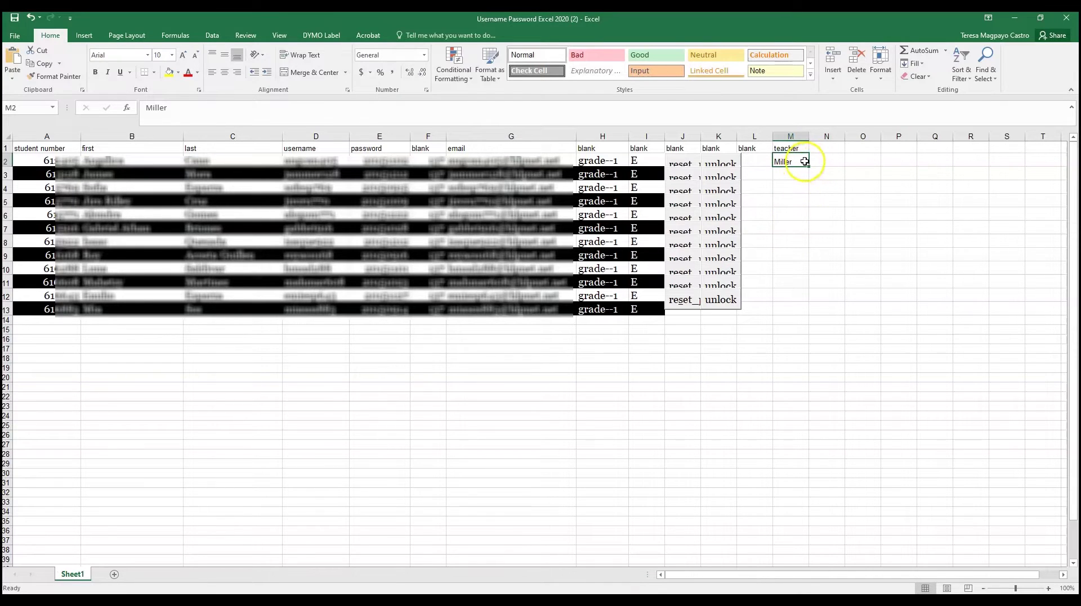
{"action": "left_click_drag", "start_coordinate": [810, 168], "coordinate": [814, 310]}
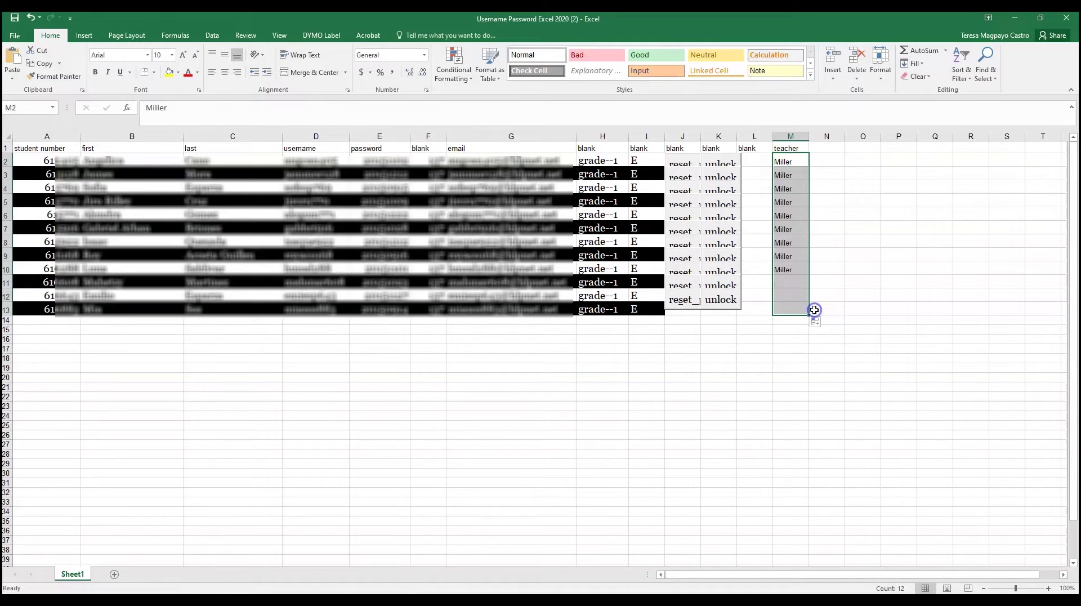
{"action": "left_click", "coordinate": [836, 290]}
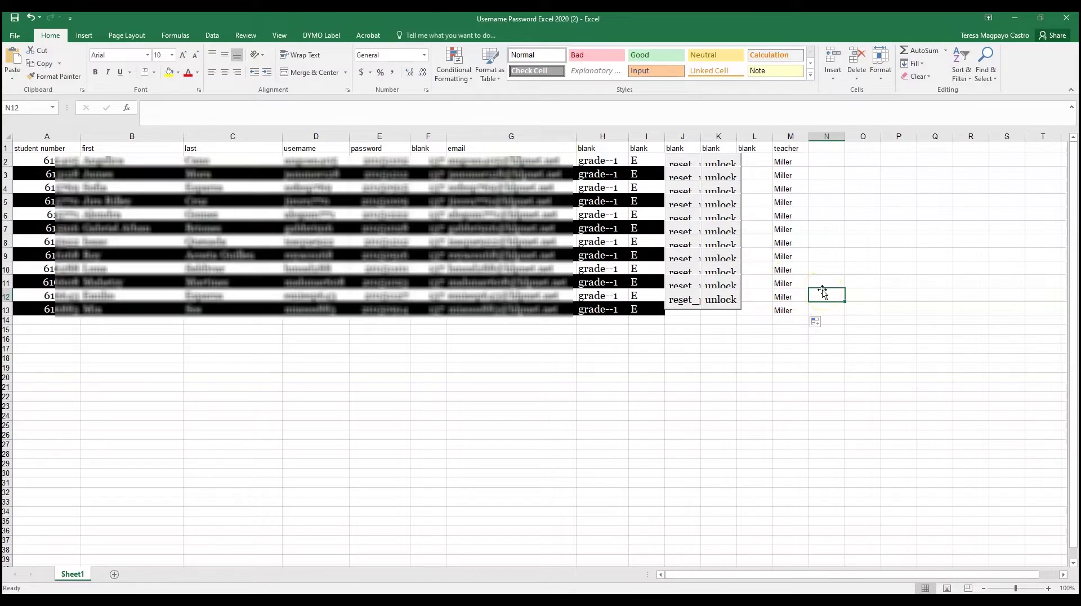
{"action": "left_click", "coordinate": [14, 21]}
Switch to the Word document, start the Step-by-Step Mail Merge Wizard, and continue with Letters as the document type.
{"action": "key", "text": "alt+Tab"}
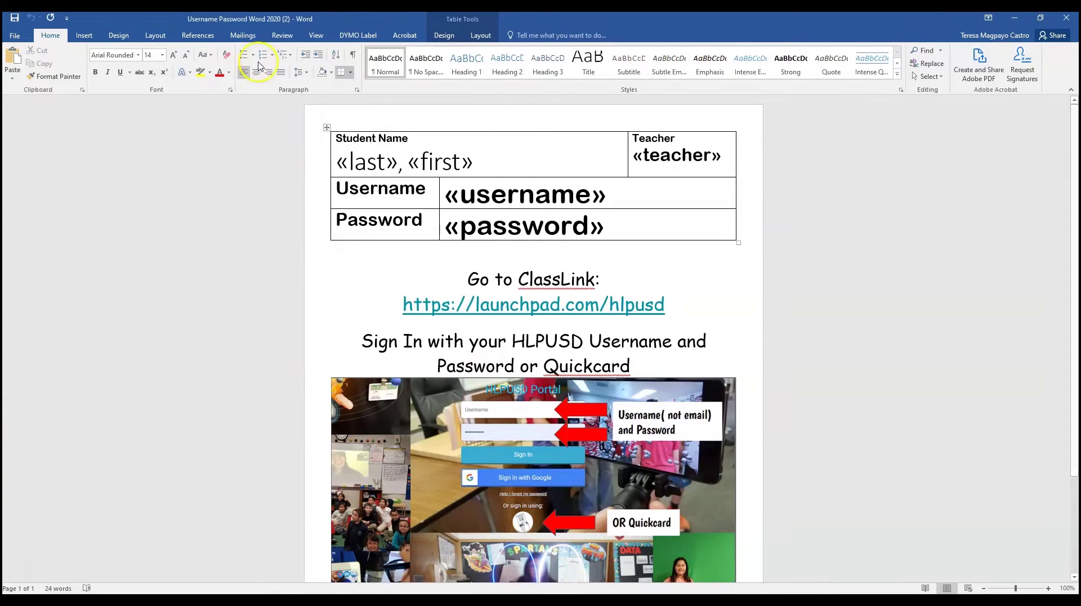
{"action": "left_click", "coordinate": [248, 39]}
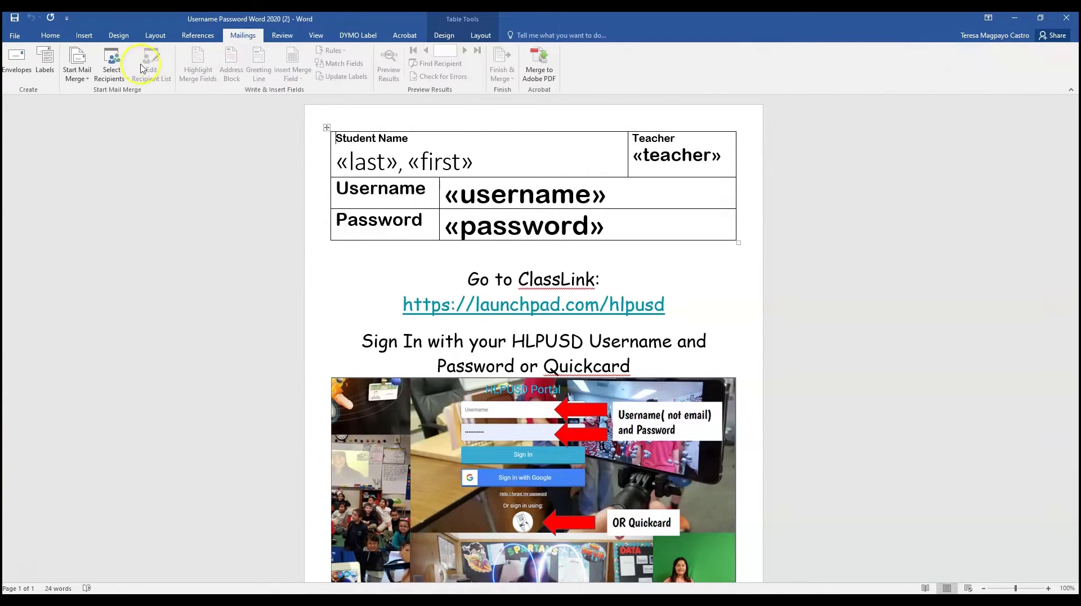
{"action": "left_click", "coordinate": [79, 85]}
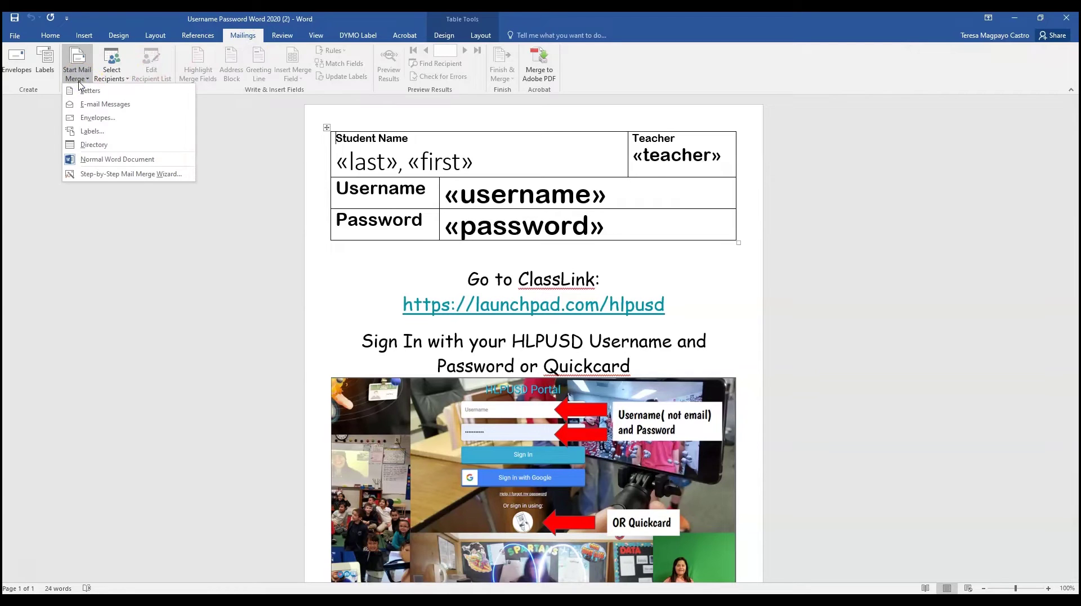
{"action": "left_click", "coordinate": [84, 176]}
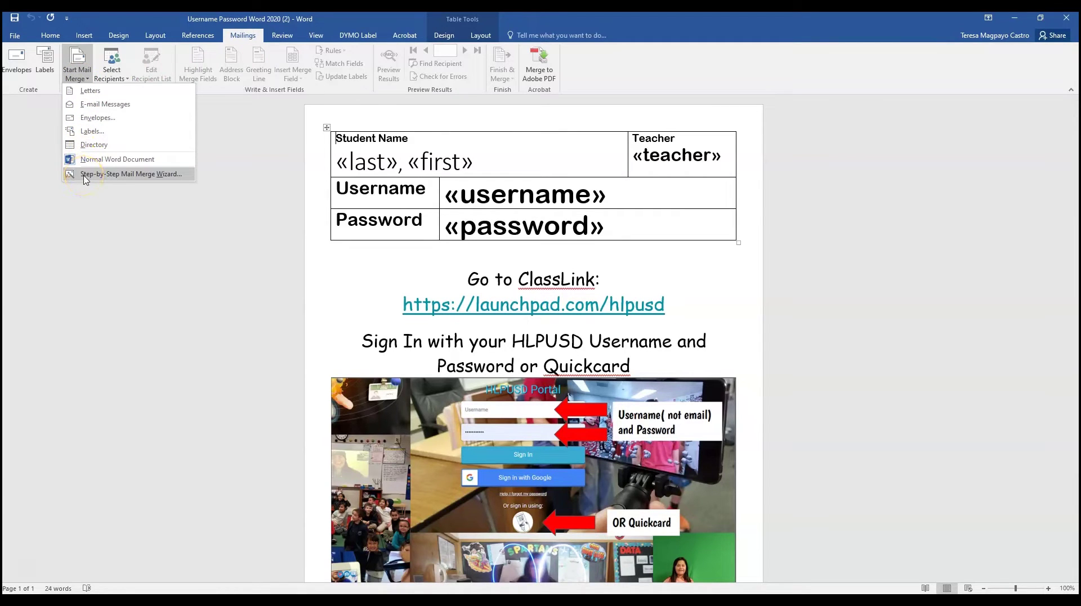
{"action": "left_click", "coordinate": [85, 174]}
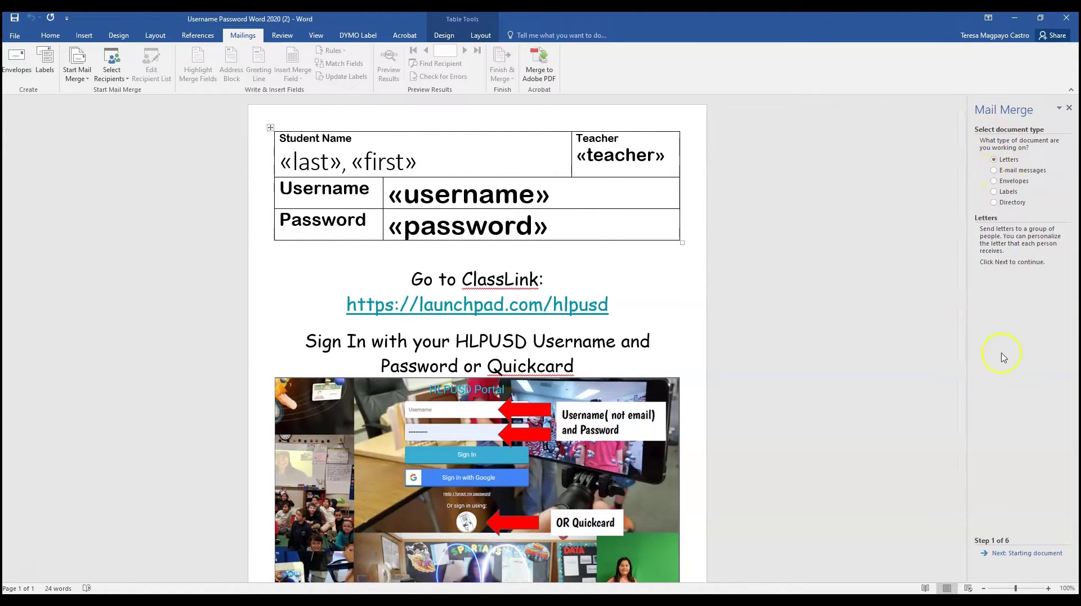
{"action": "left_click", "coordinate": [1020, 554]}
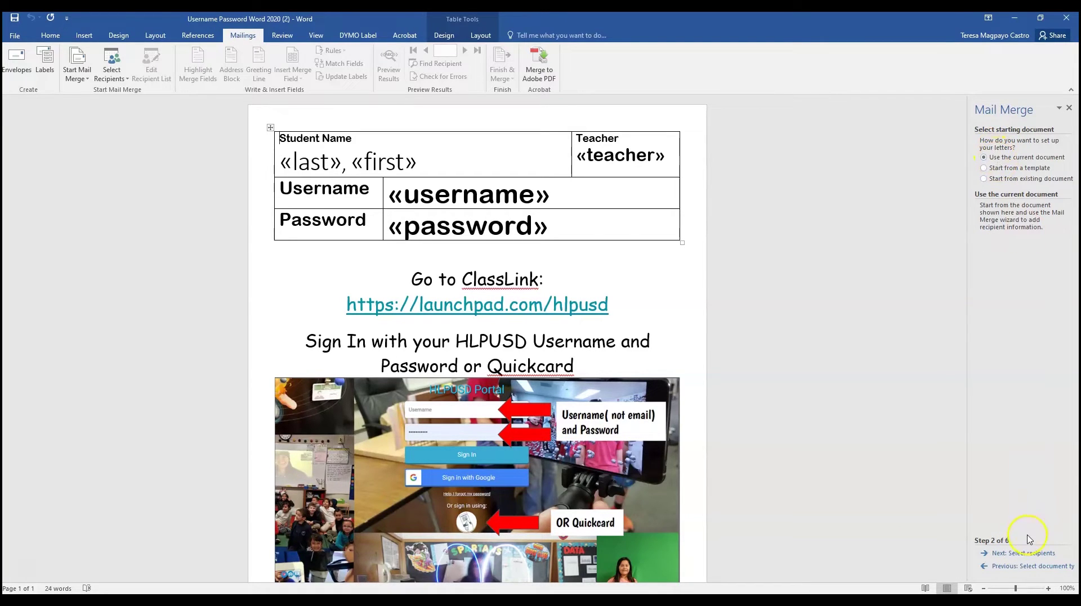
Keep the current document as the starting document and open Username Password Excel 2020 (2) from Downloads as the existing recipient list.
{"action": "left_click", "coordinate": [1023, 553]}
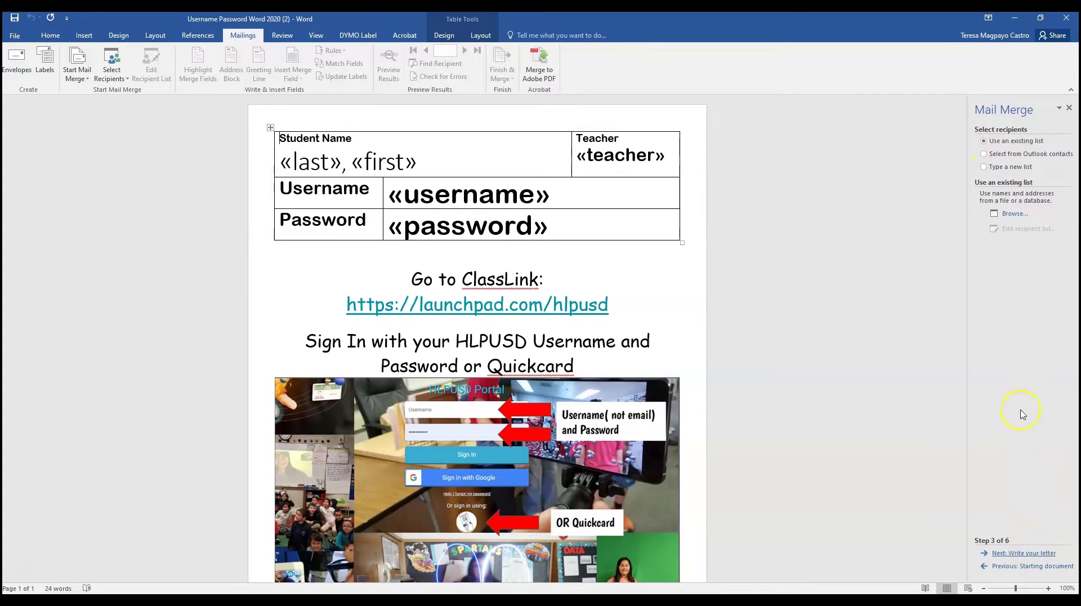
{"action": "left_click", "coordinate": [1016, 214]}
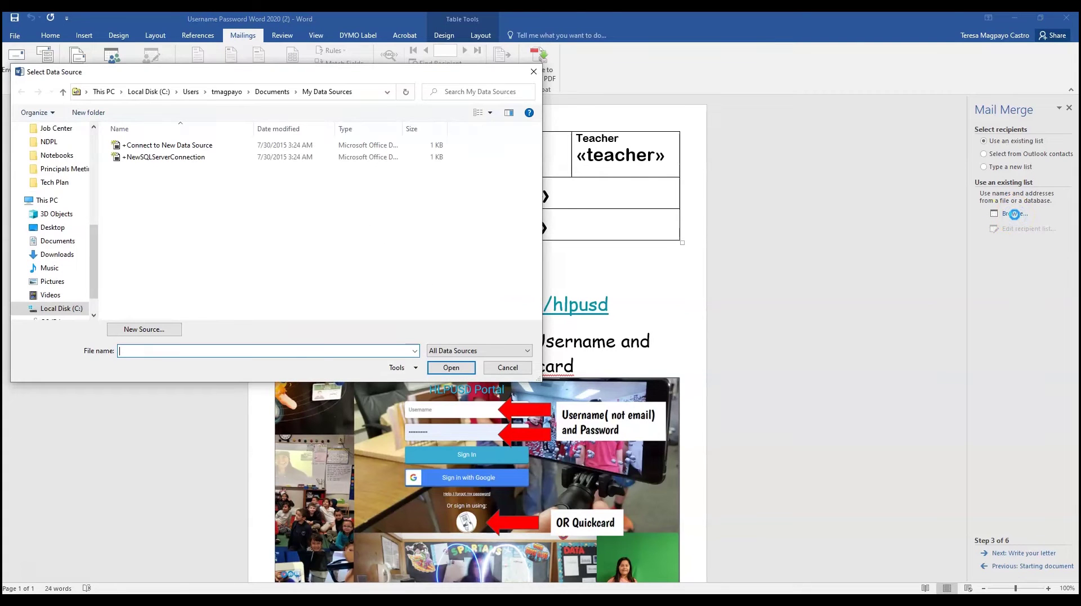
{"action": "left_click_drag", "start_coordinate": [92, 241], "coordinate": [92, 289]}
{"action": "left_click", "coordinate": [62, 215]}
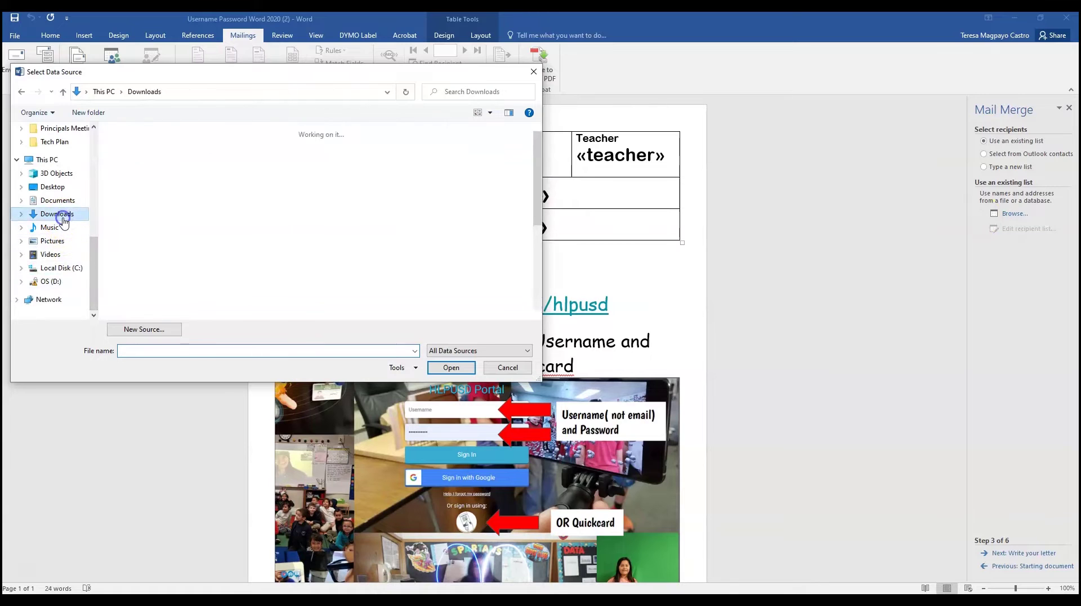
{"action": "left_click", "coordinate": [127, 171]}
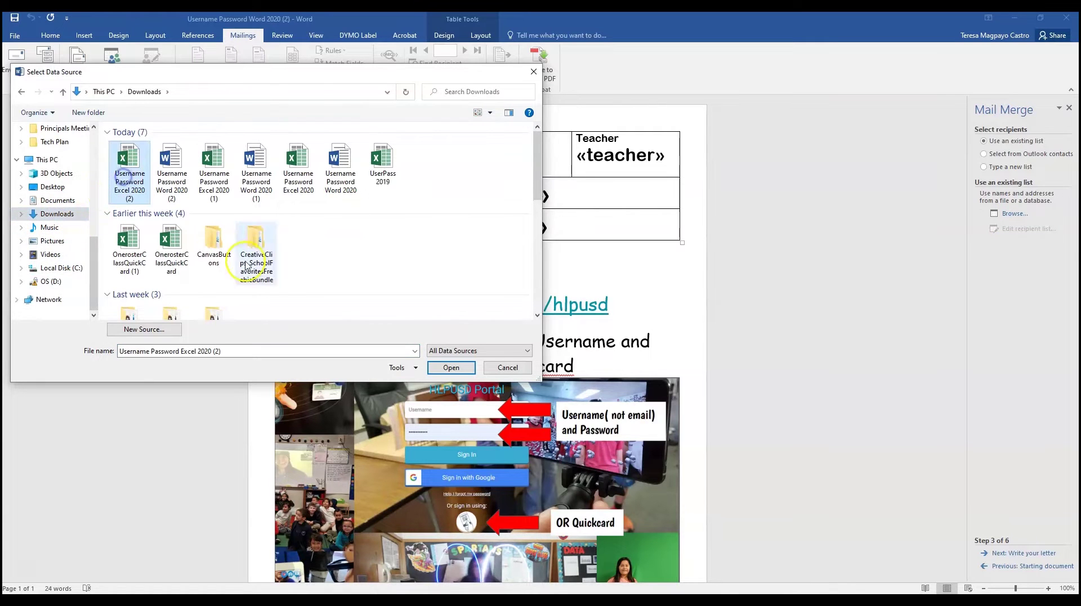
{"action": "left_click", "coordinate": [387, 348]}
{"action": "left_click", "coordinate": [453, 367]}
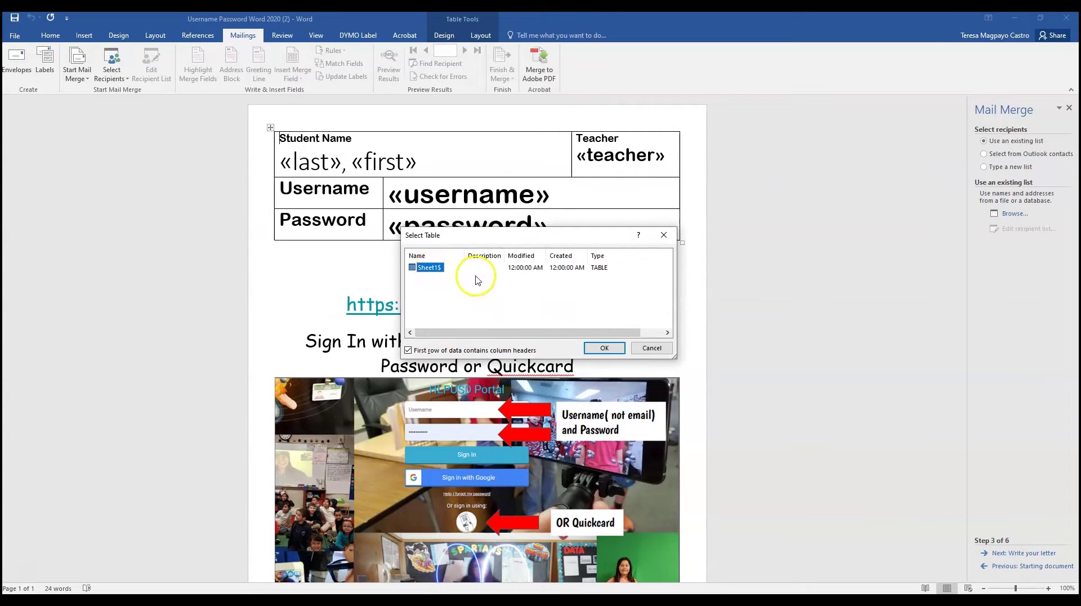
Use the Sheet1$ table with its first row as column headers and accept all the listed mail merge recipients.
{"action": "left_click", "coordinate": [591, 353]}
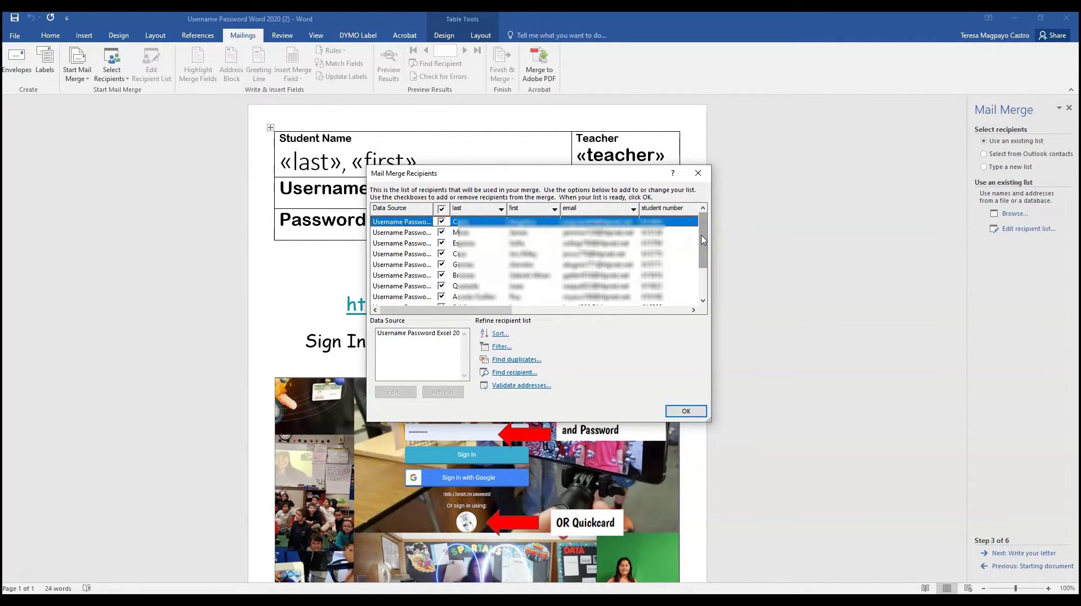
{"action": "left_click", "coordinate": [500, 307]}
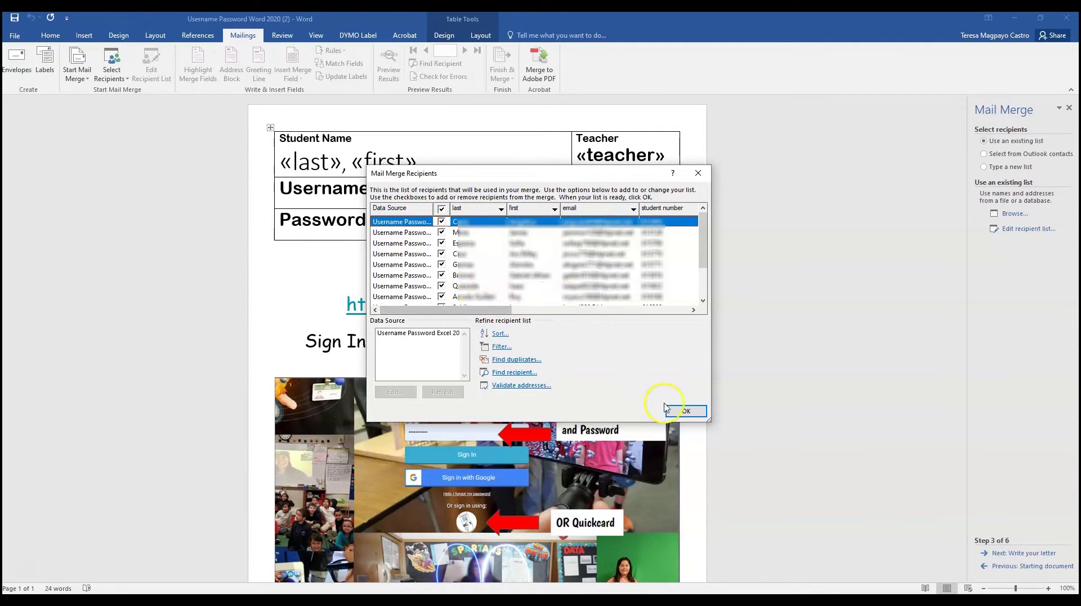
{"action": "left_click", "coordinate": [680, 412]}
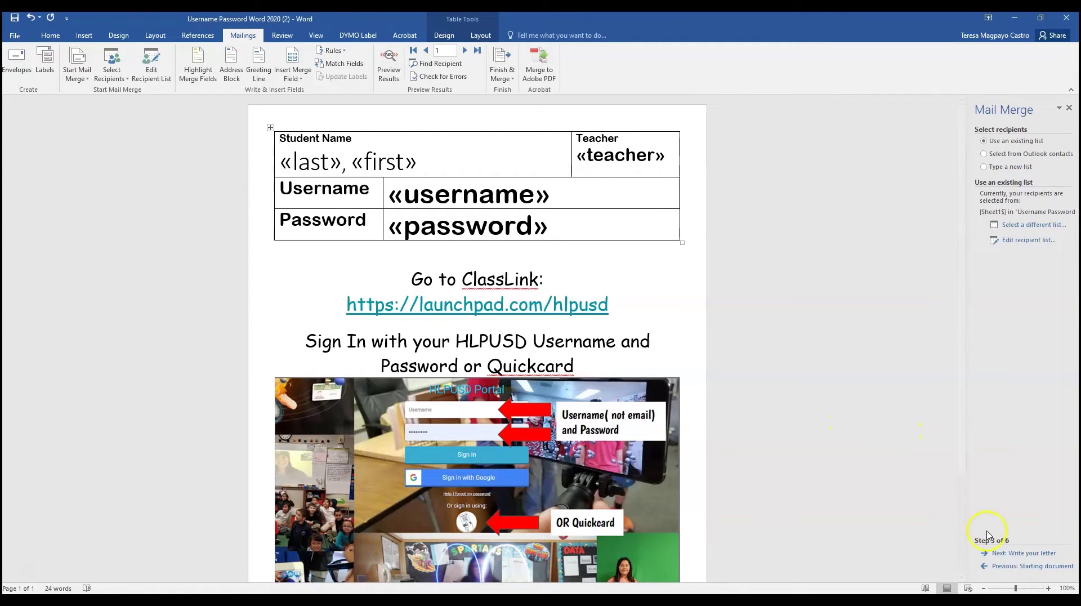
Continue to the letter preview, look through the merged letters up to recipient 5, and return to recipient 1.
{"action": "left_click", "coordinate": [1006, 554]}
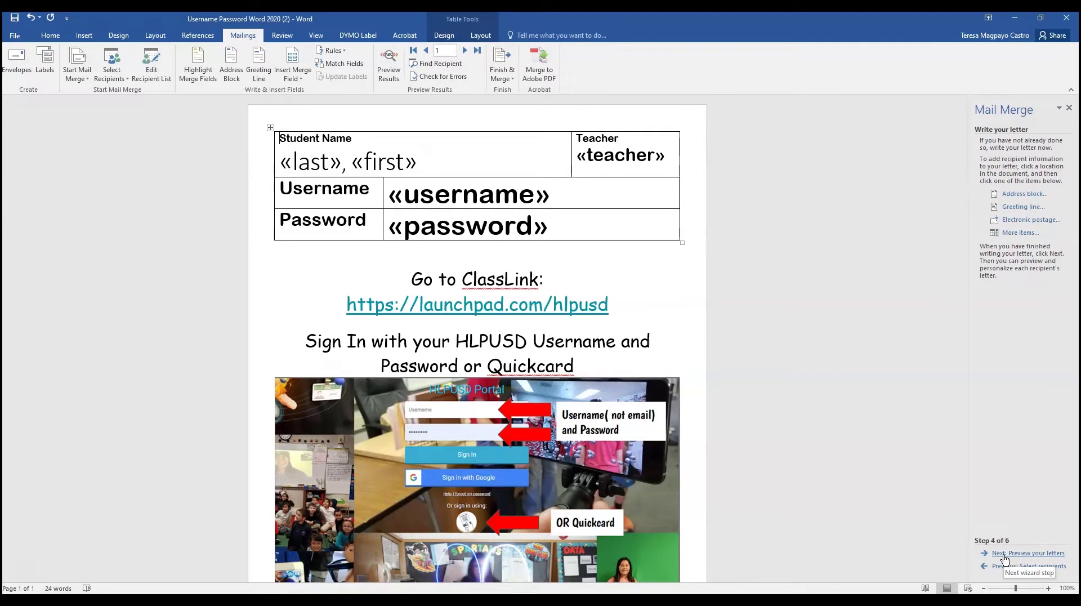
{"action": "left_click", "coordinate": [1005, 554]}
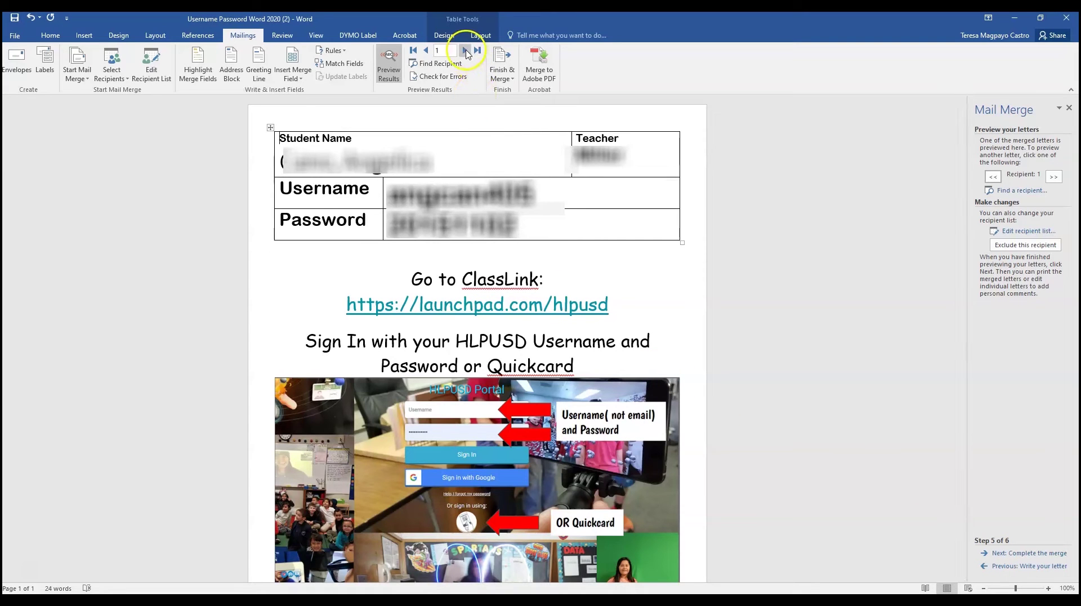
{"action": "left_click", "coordinate": [466, 51]}
{"action": "left_click", "coordinate": [465, 51]}
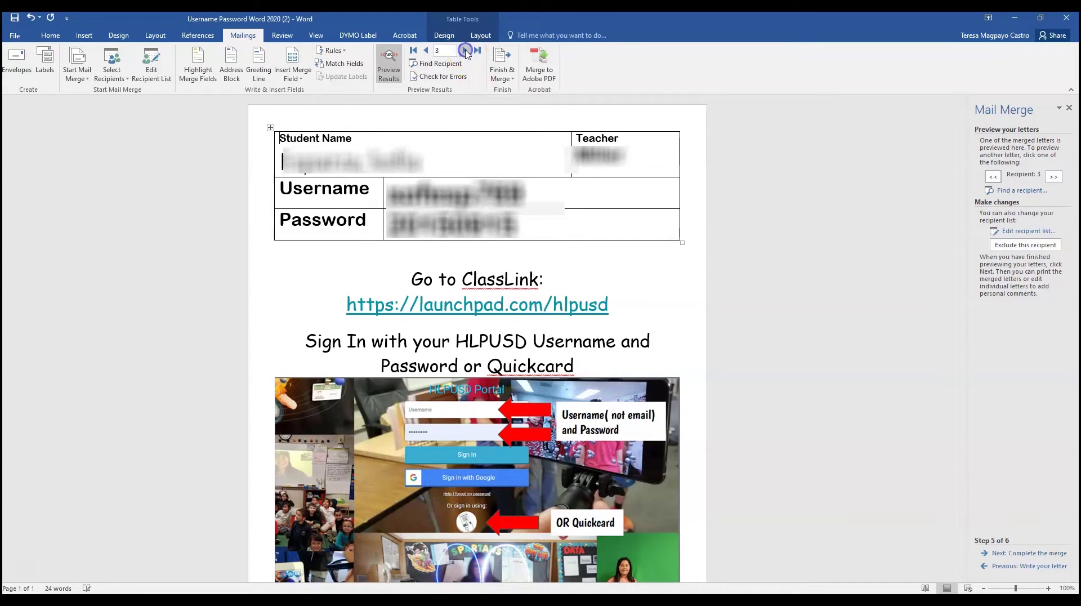
{"action": "left_click", "coordinate": [465, 51]}
{"action": "left_click", "coordinate": [464, 50]}
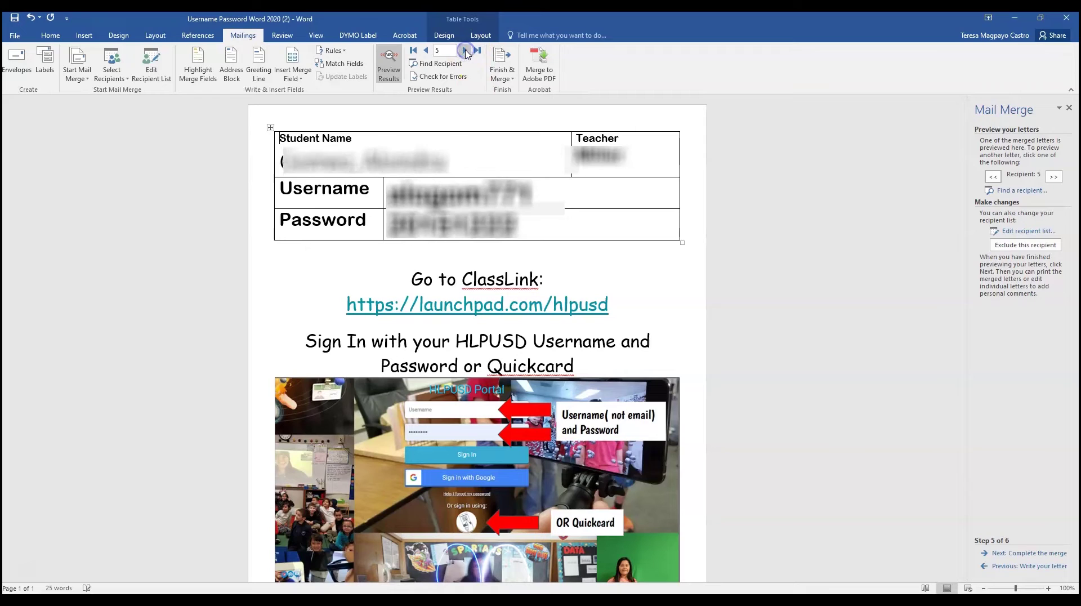
{"action": "left_click", "coordinate": [426, 50]}
{"action": "left_click", "coordinate": [425, 51]}
{"action": "left_click", "coordinate": [425, 51]}
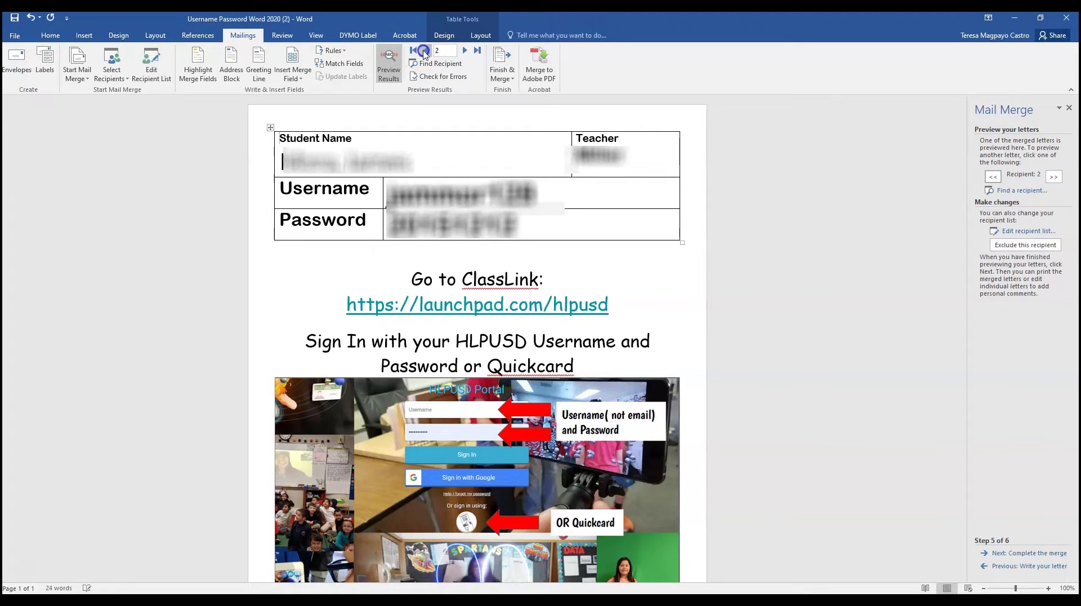
{"action": "left_click", "coordinate": [425, 51]}
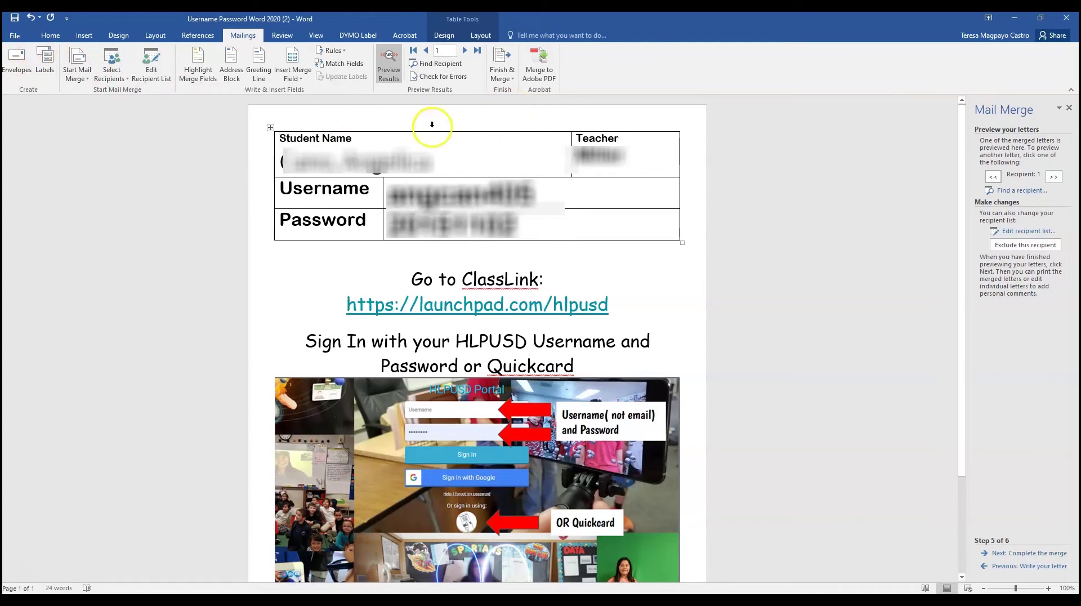
Print all merged records to Adobe PDF and save the file as Username Password Word 2020 (2) in Documents.
{"action": "left_click", "coordinate": [508, 69]}
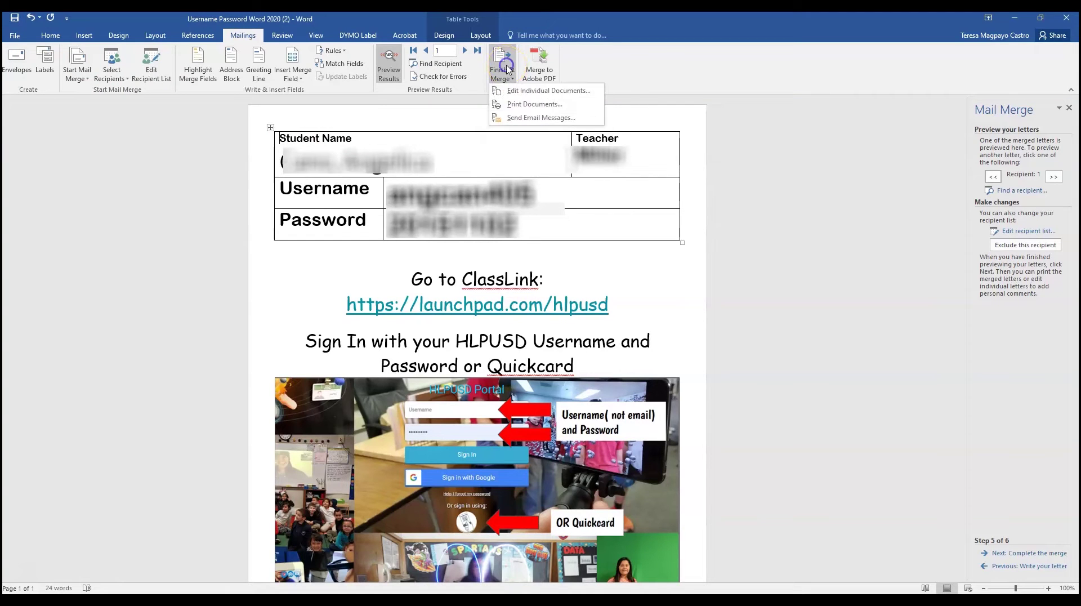
{"action": "left_click", "coordinate": [524, 105]}
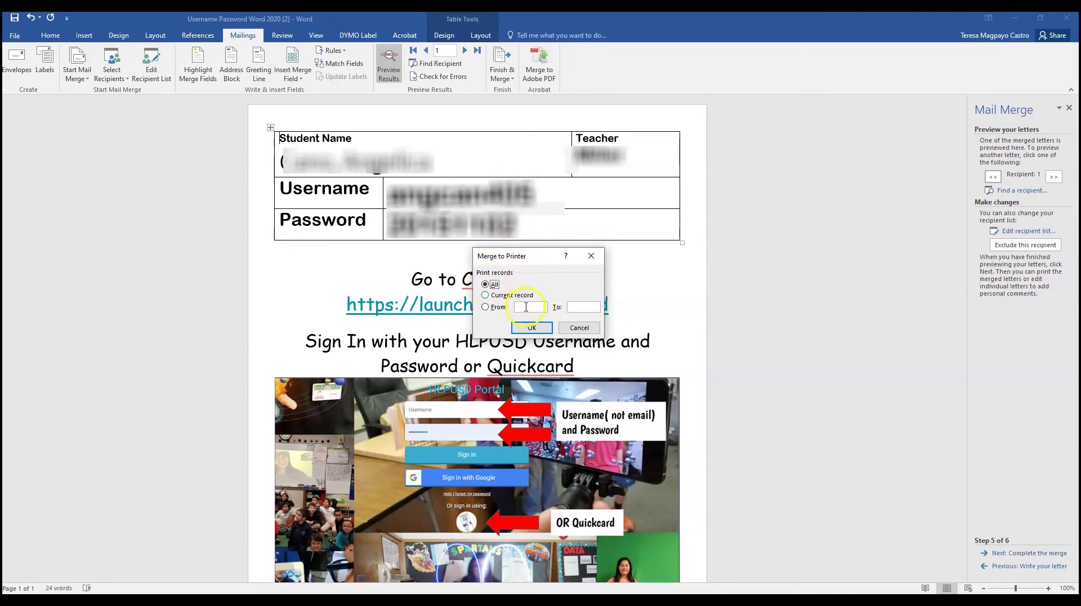
{"action": "left_click", "coordinate": [529, 328]}
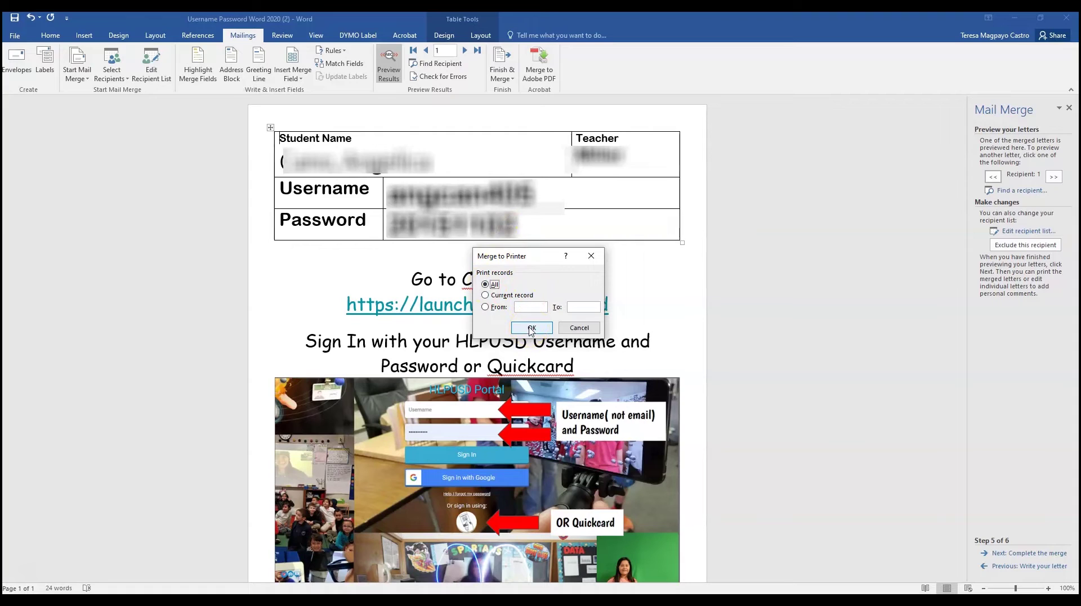
{"action": "left_click", "coordinate": [531, 329]}
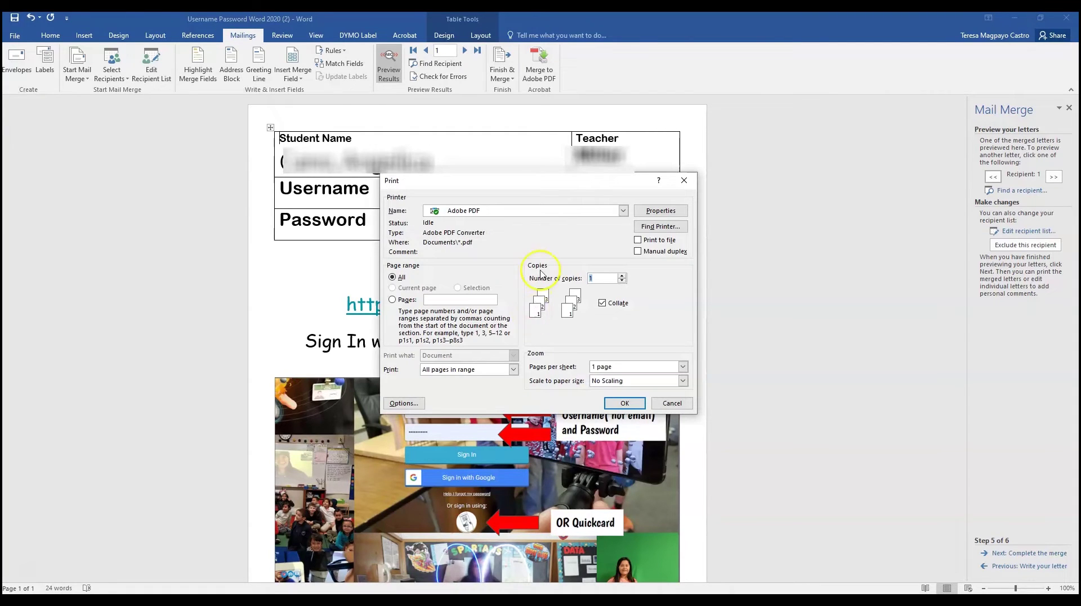
{"action": "left_click", "coordinate": [534, 216]}
{"action": "left_click", "coordinate": [518, 227]}
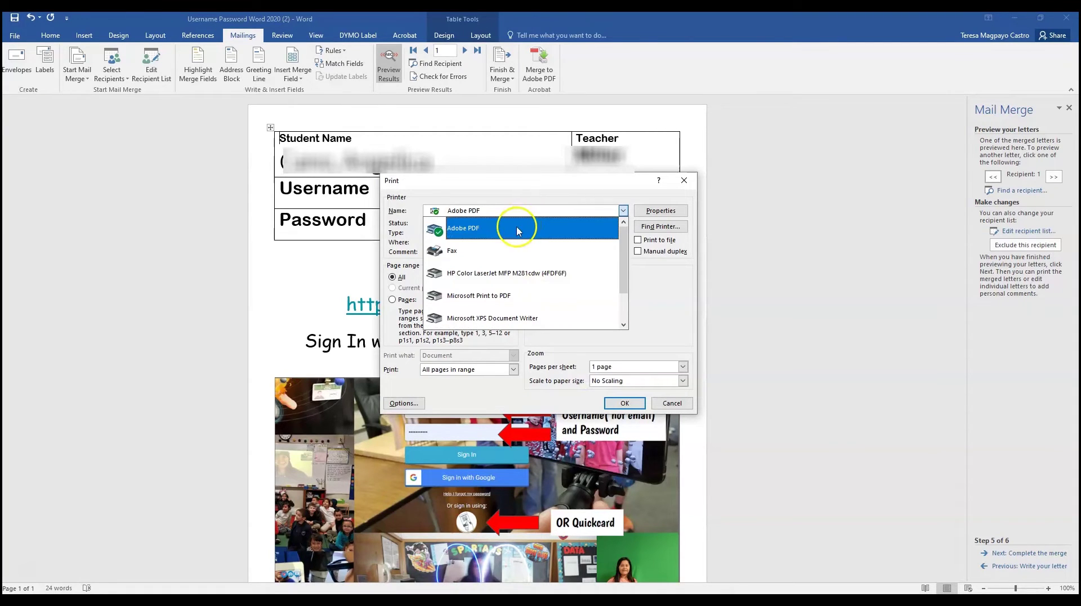
{"action": "left_click", "coordinate": [622, 404]}
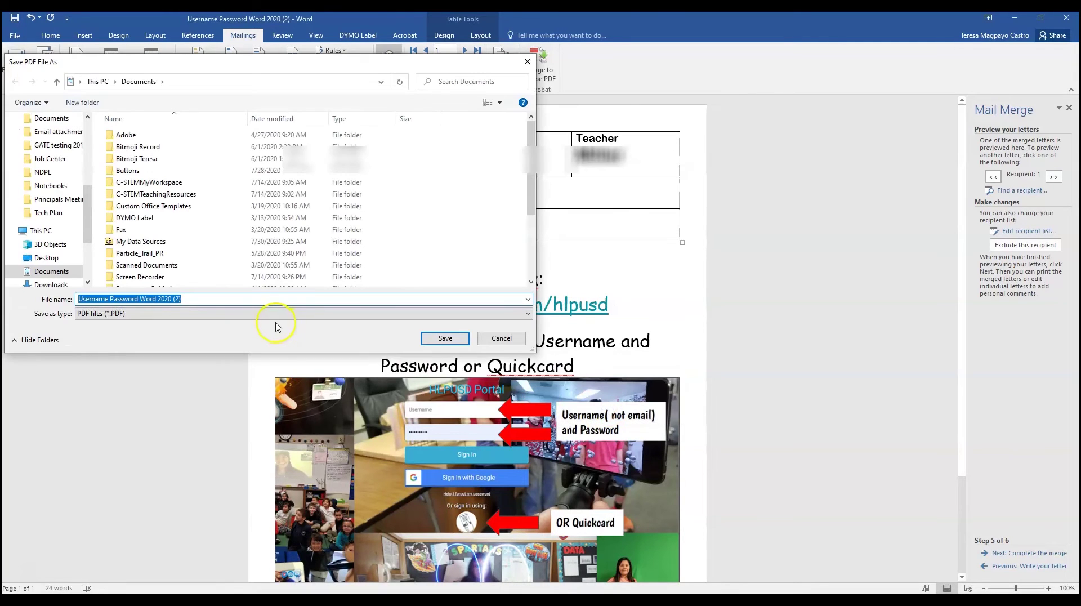
{"action": "left_click", "coordinate": [240, 302]}
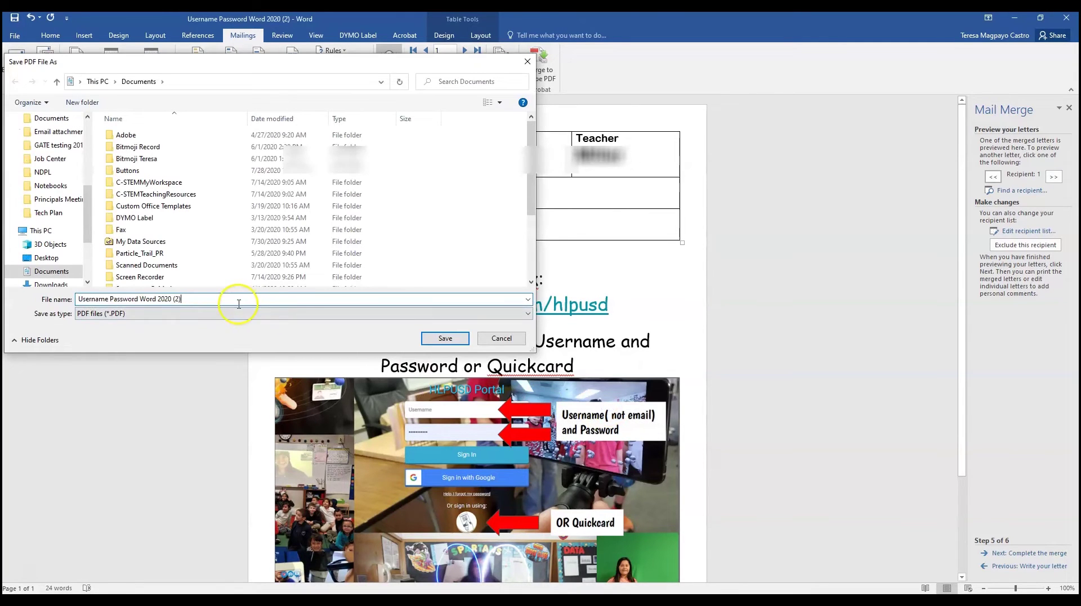
{"action": "left_click", "coordinate": [425, 341]}
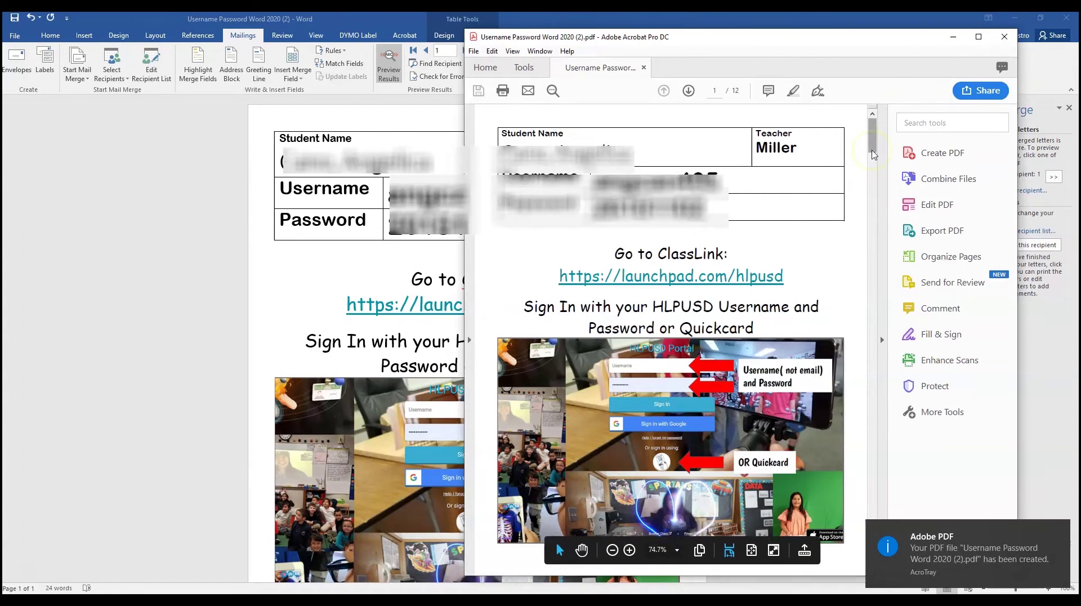
Check the student sheets in the generated PDF up to page 5, and close the PDF.
{"action": "left_click", "coordinate": [688, 91]}
{"action": "left_click", "coordinate": [688, 90]}
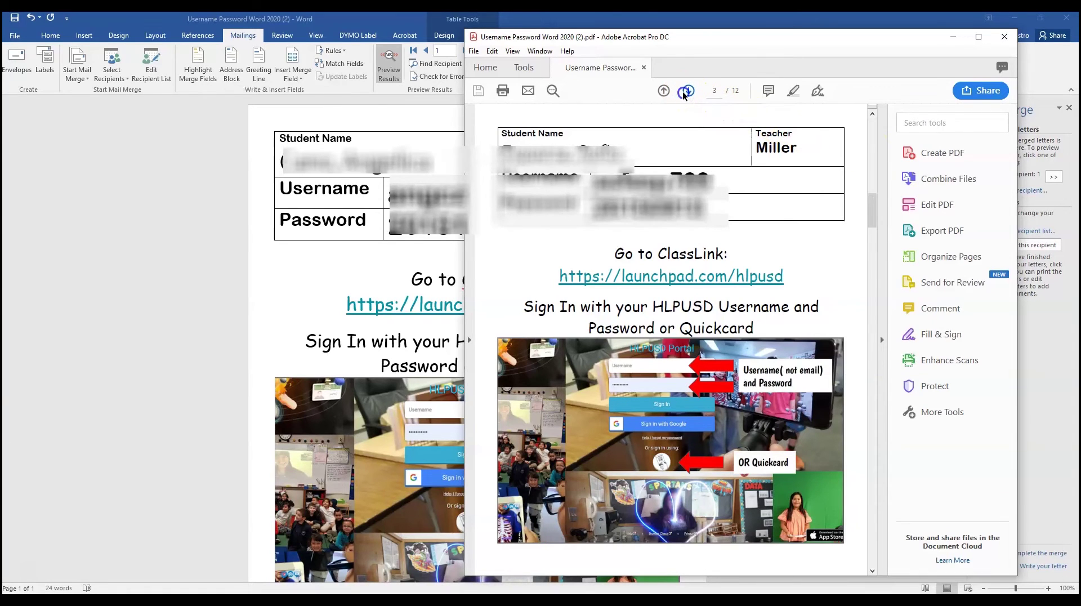
{"action": "left_click", "coordinate": [684, 94]}
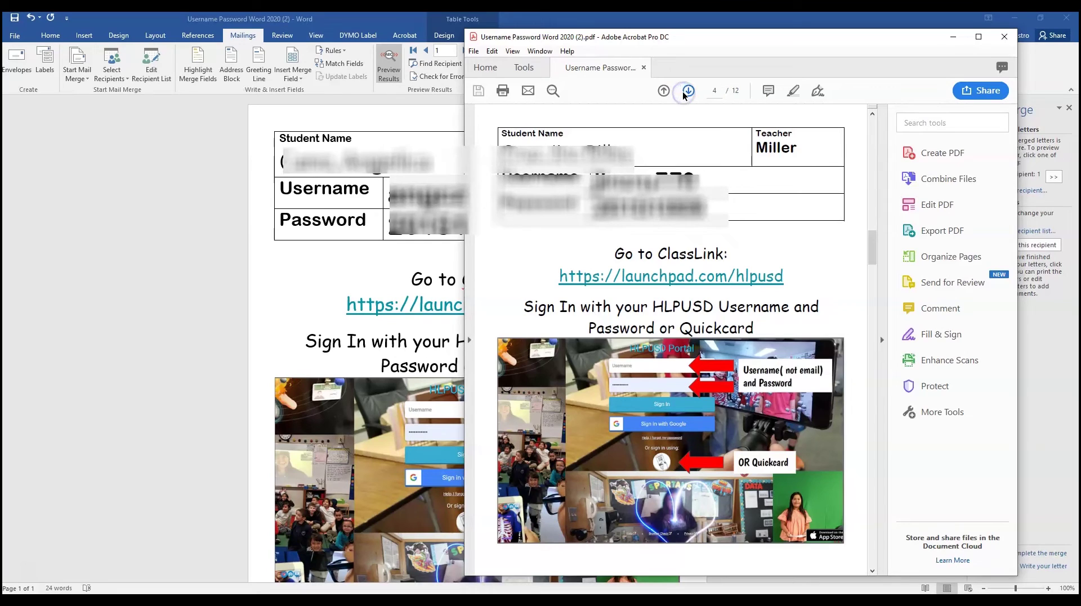
{"action": "left_click", "coordinate": [684, 94]}
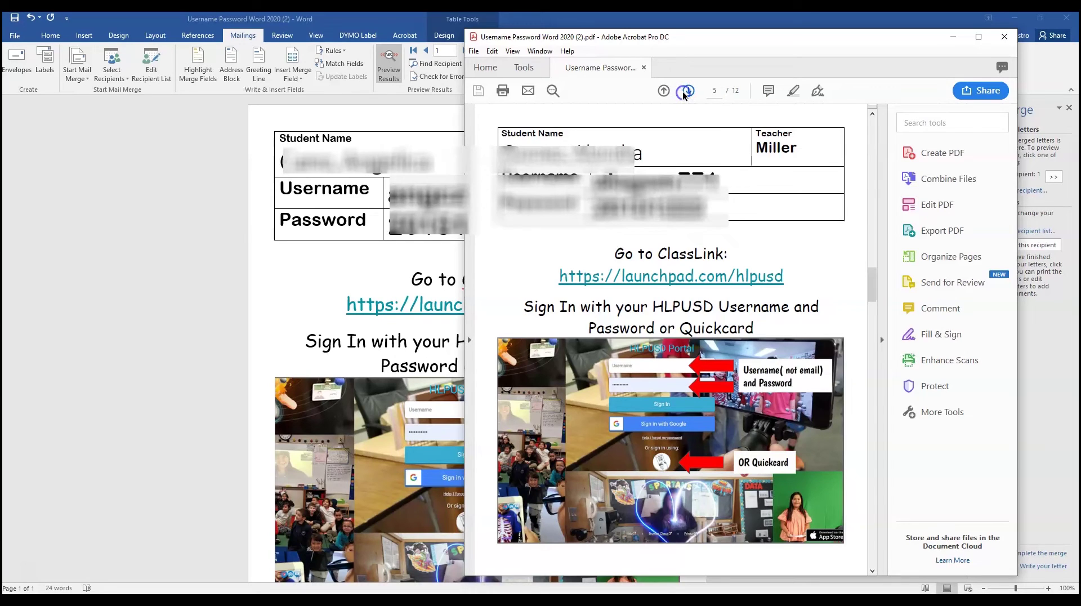
{"action": "left_click", "coordinate": [1006, 37]}
Print the merged documents to PDF again, limiting the record range to the first student, starting from record 1.
{"action": "left_click", "coordinate": [505, 73]}
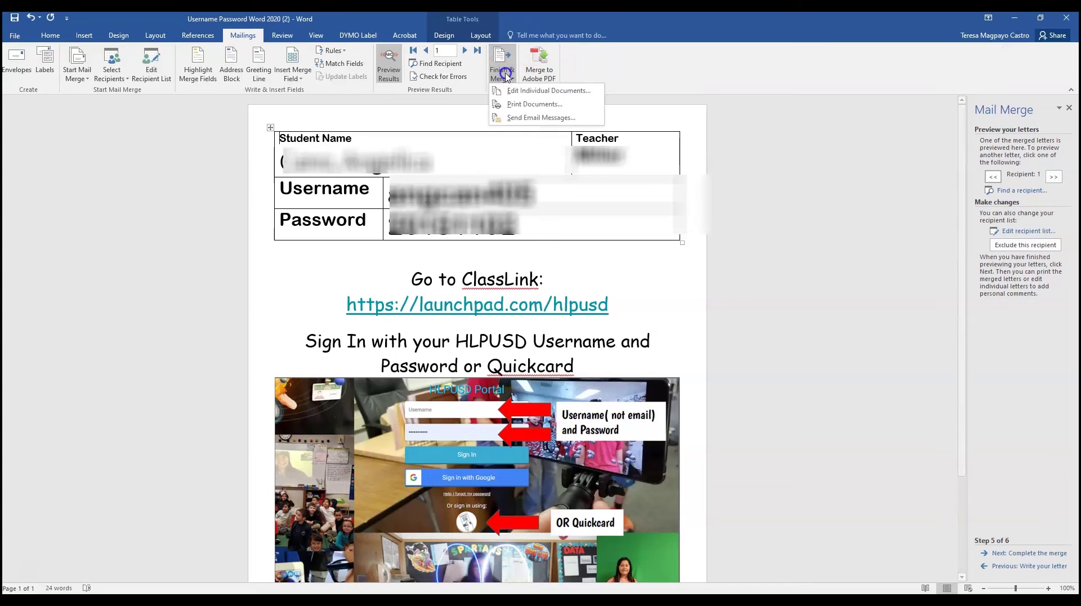
{"action": "left_click", "coordinate": [510, 105]}
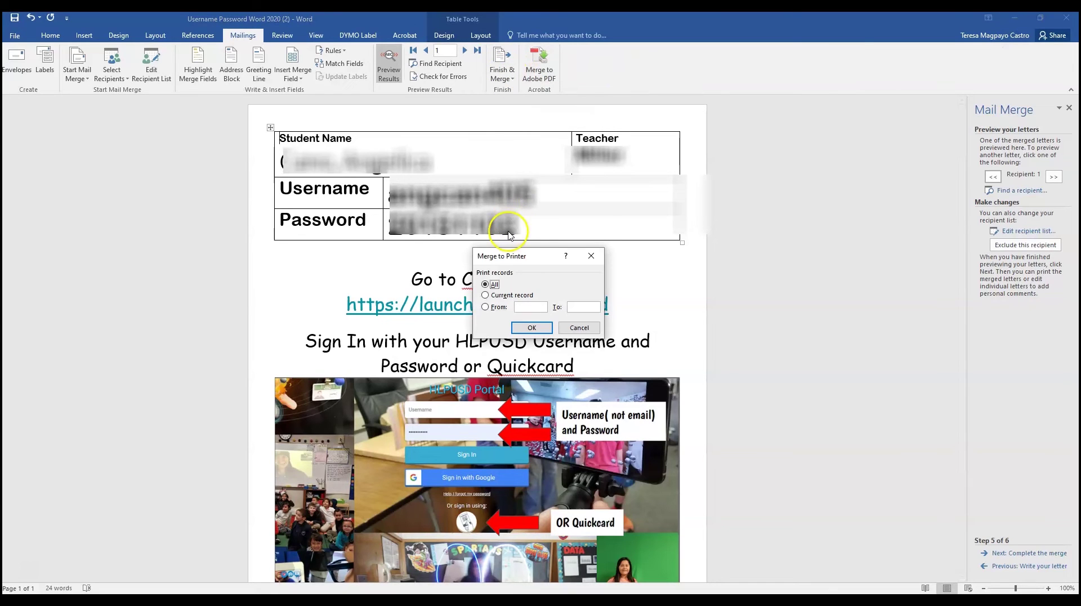
{"action": "left_click", "coordinate": [486, 295]}
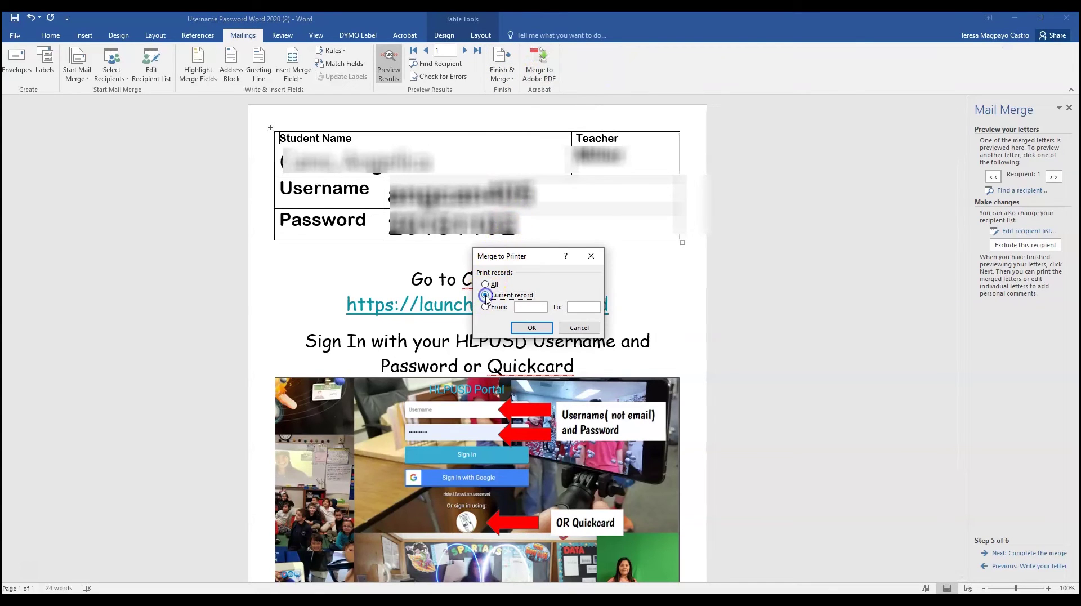
{"action": "left_click", "coordinate": [484, 308]}
{"action": "type", "text": "1"}
{"action": "left_click", "coordinate": [580, 308]}
{"action": "left_click", "coordinate": [533, 327]}
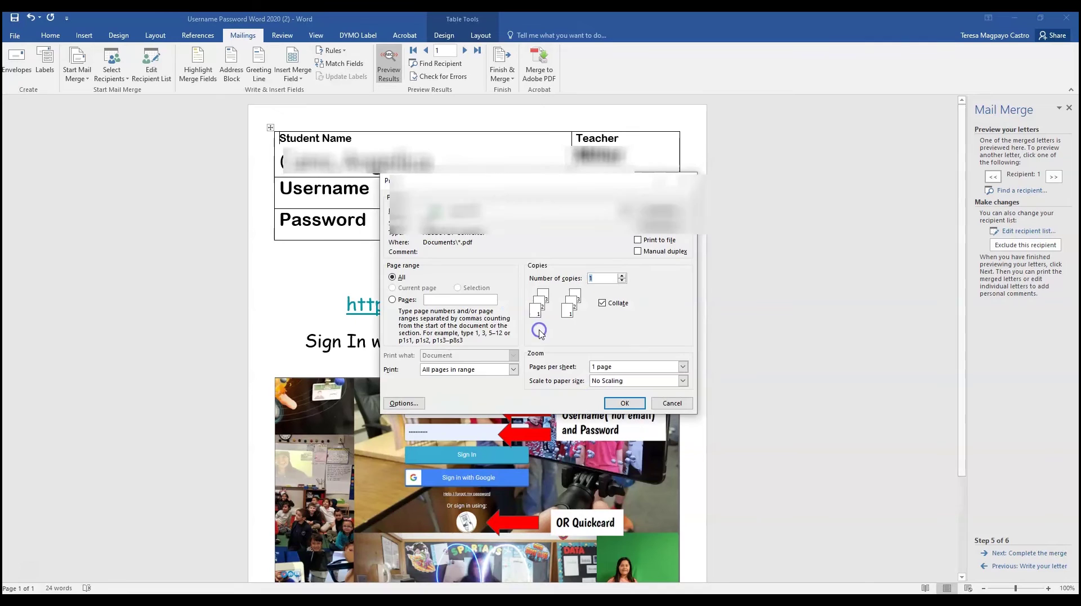
{"action": "left_click", "coordinate": [617, 405]}
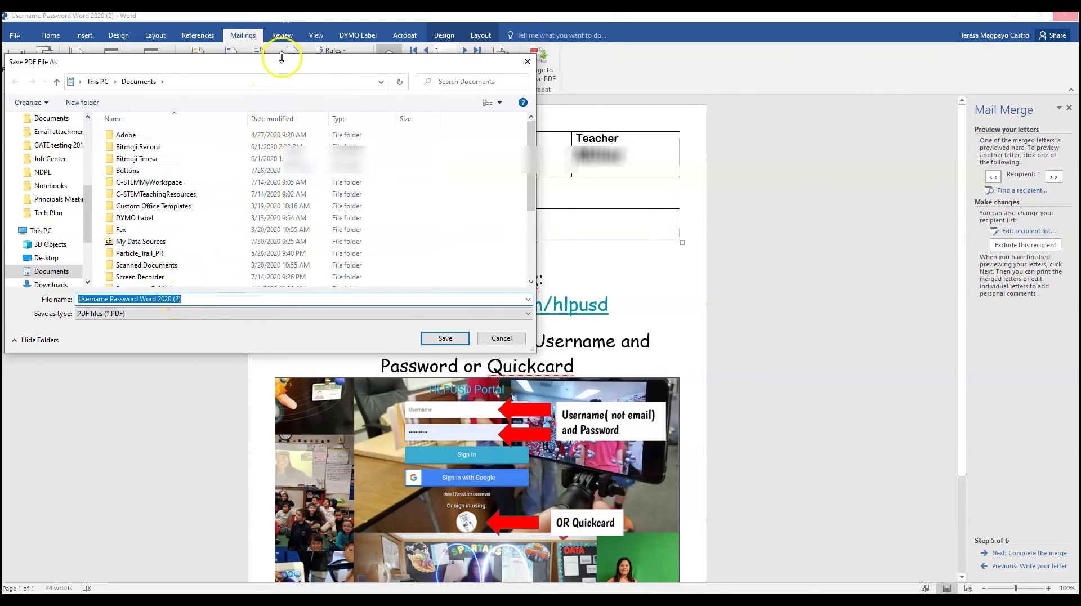
Save the single-student PDF in Documents under the student's first name, replacing the existing file.
{"action": "left_click_drag", "start_coordinate": [278, 64], "coordinate": [299, 184]}
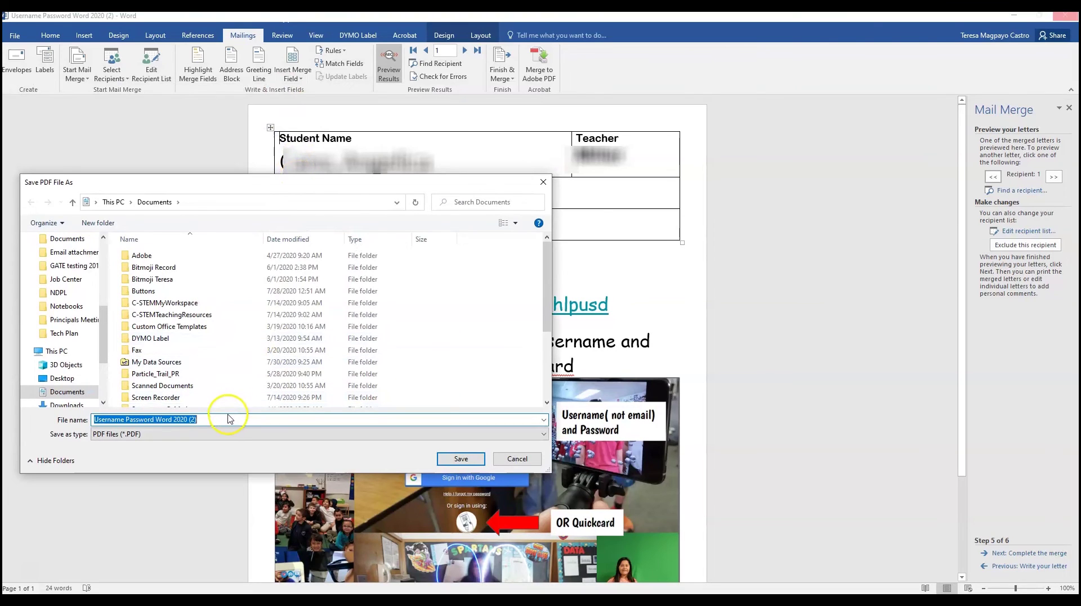
{"action": "type", "text": "Angelica"}
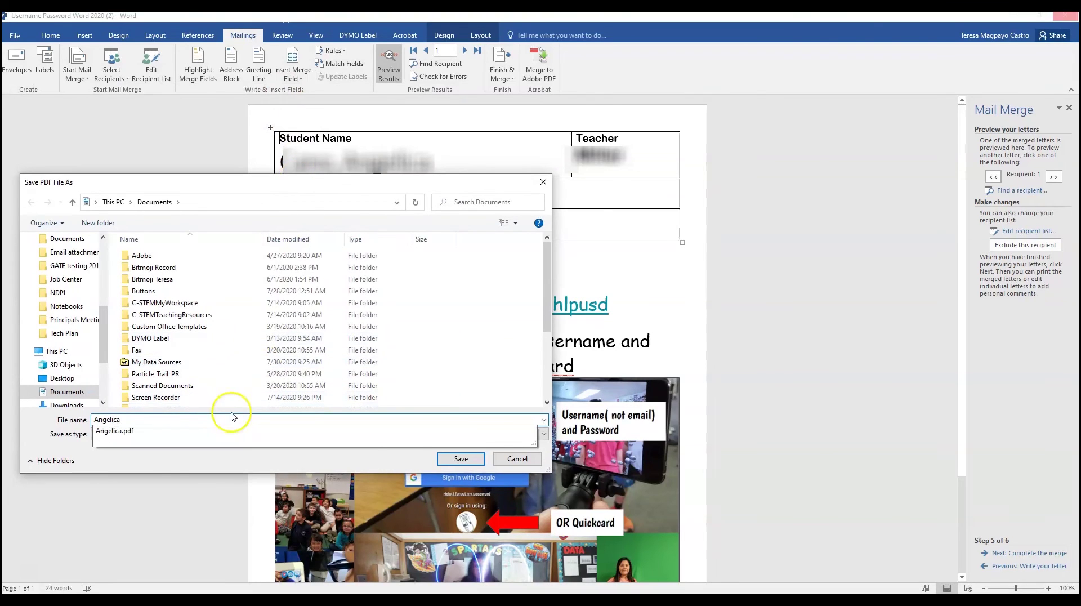
{"action": "left_click", "coordinate": [453, 459]}
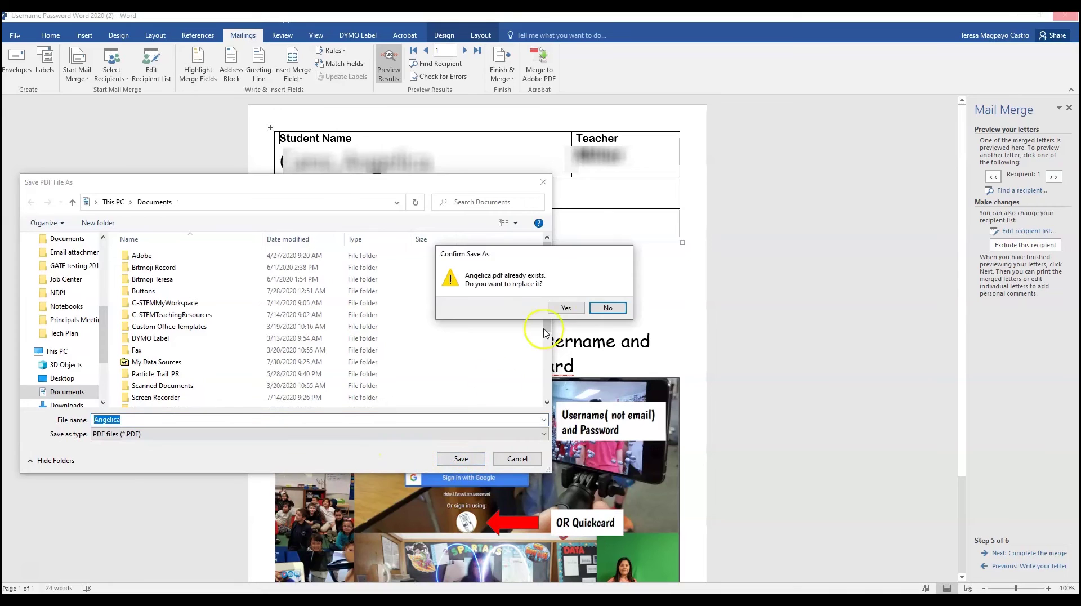
{"action": "left_click", "coordinate": [568, 308]}
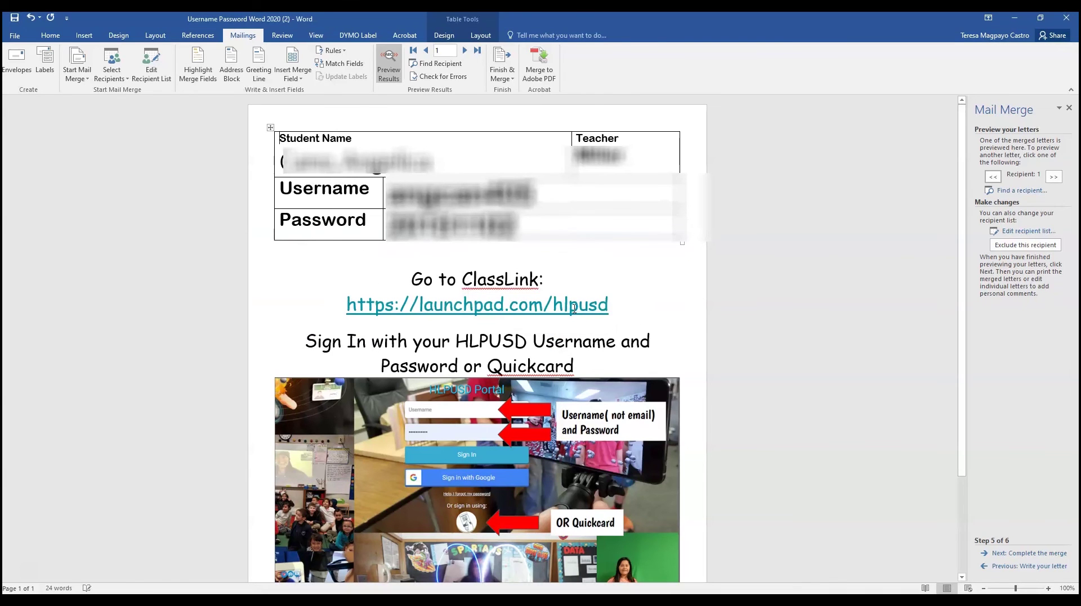